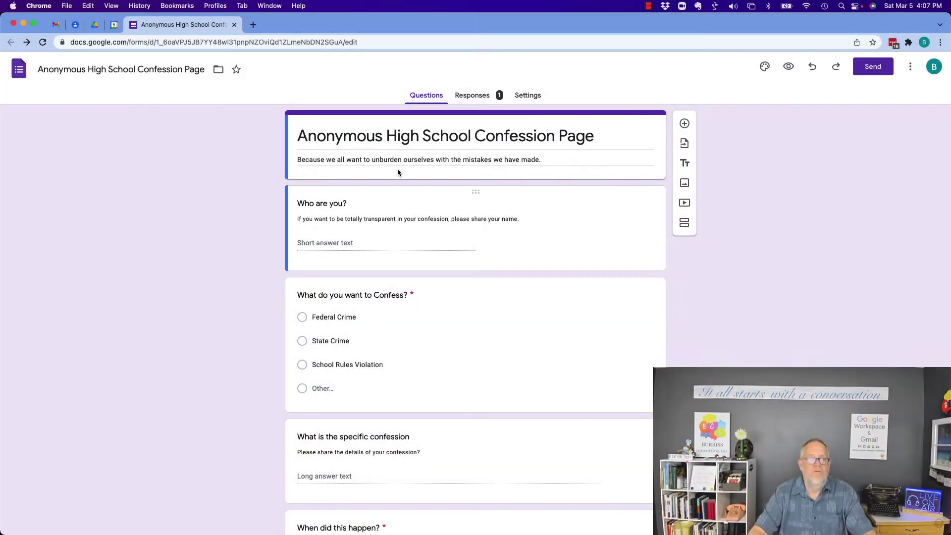
# Address the form's email invitation to a test recipient's e-mail address from the Send form dialog.
pyautogui.scroll(-10, 567, 311)
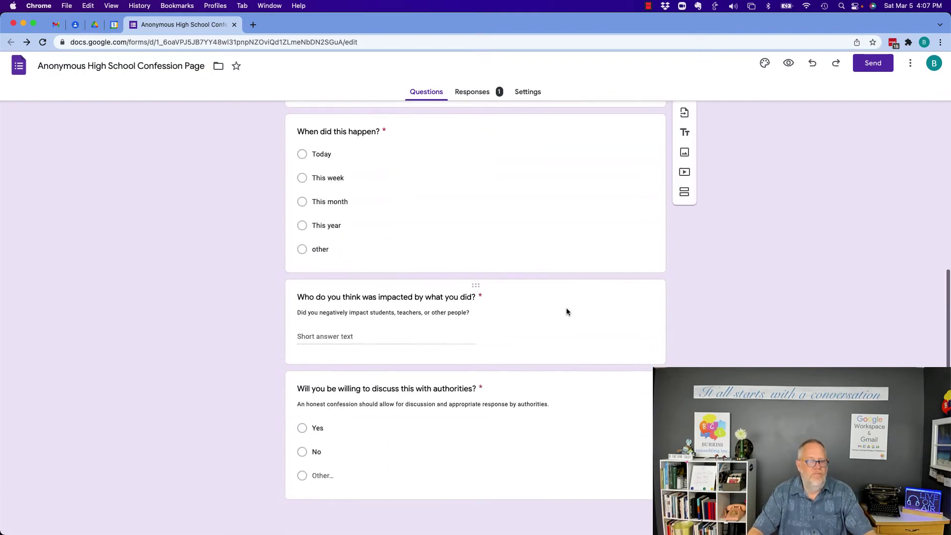
pyautogui.scroll(10, 567, 311)
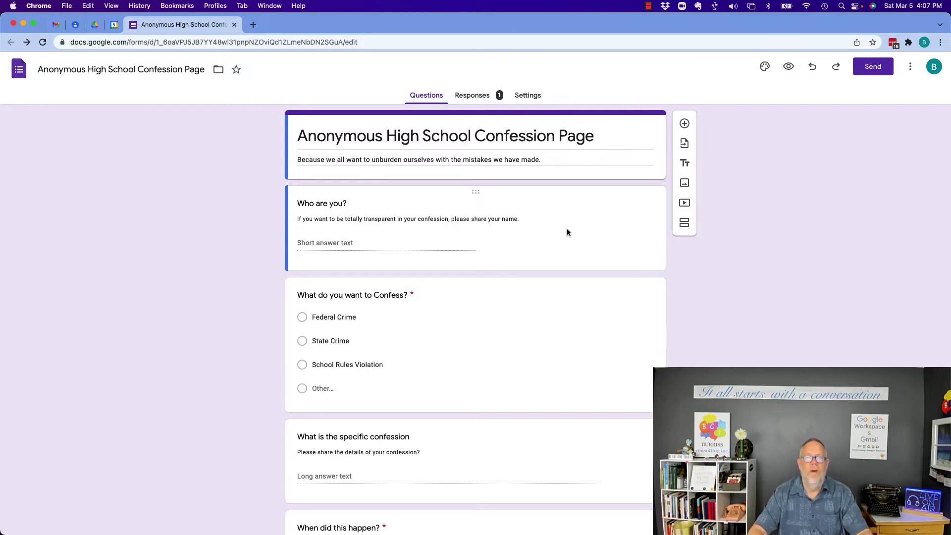
pyautogui.scroll(-8, 488, 247)
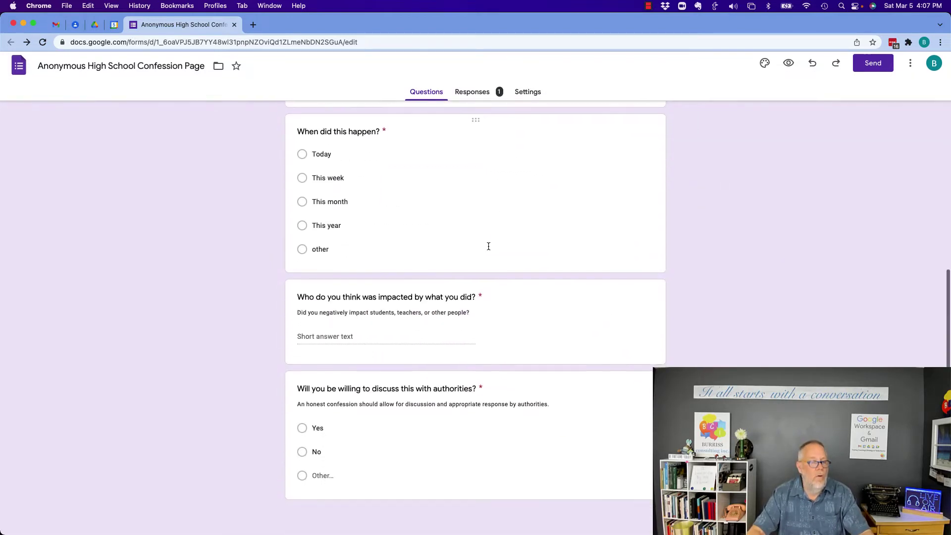
pyautogui.scroll(8, 488, 246)
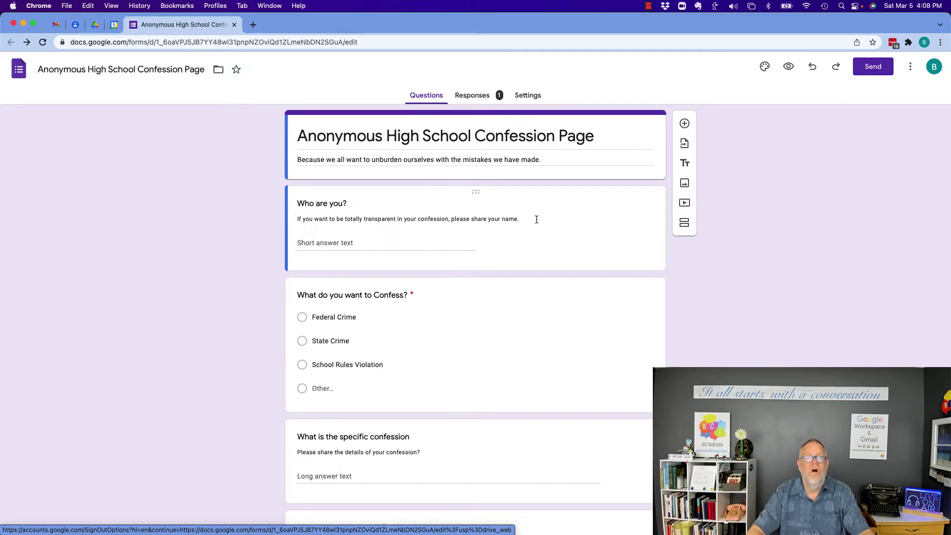
pyautogui.click(876, 73)
pyautogui.click(437, 141)
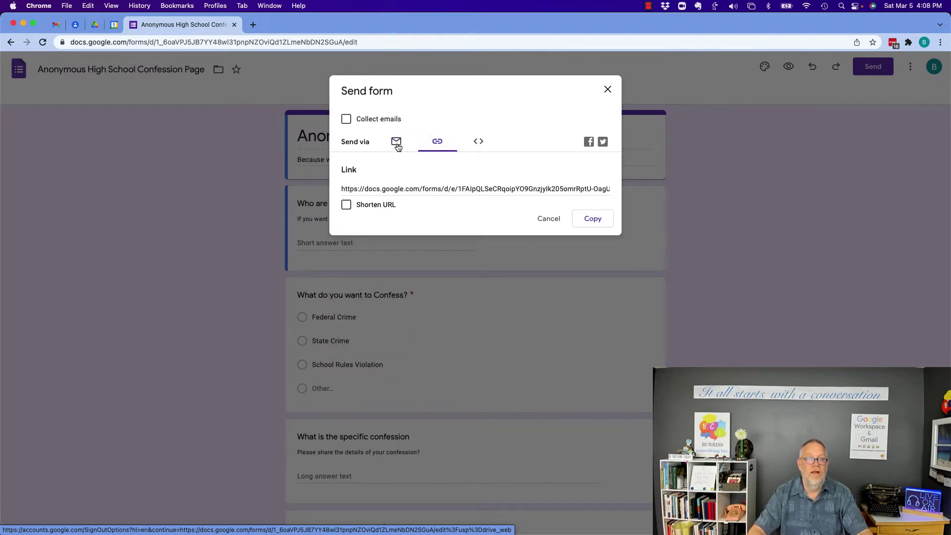
pyautogui.click(396, 142)
pyautogui.click(371, 196)
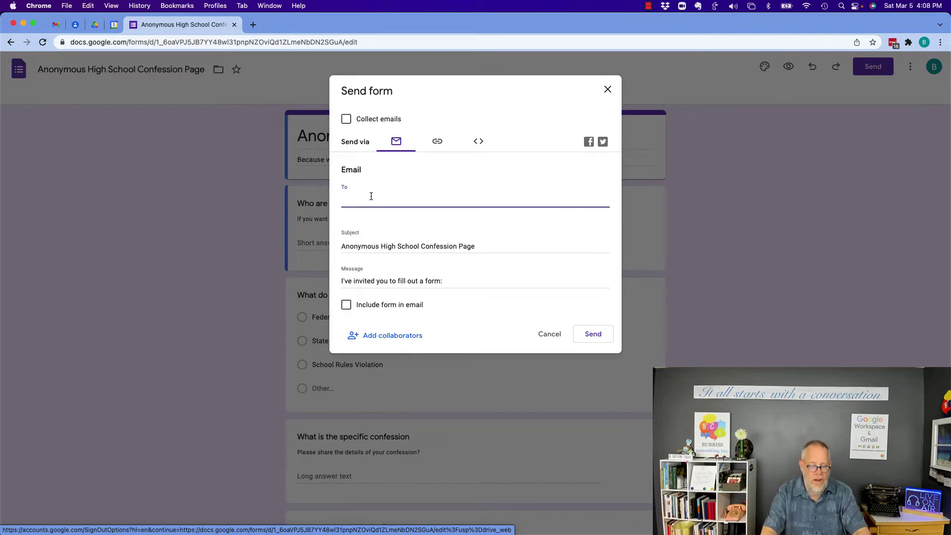
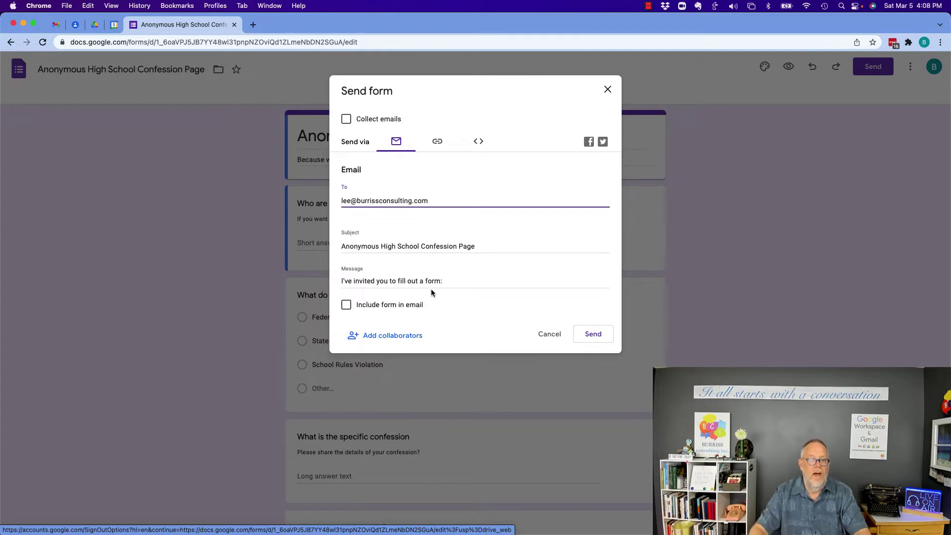
# Send the form invitation and switch to the Gmail inbox window.
pyautogui.click(594, 334)
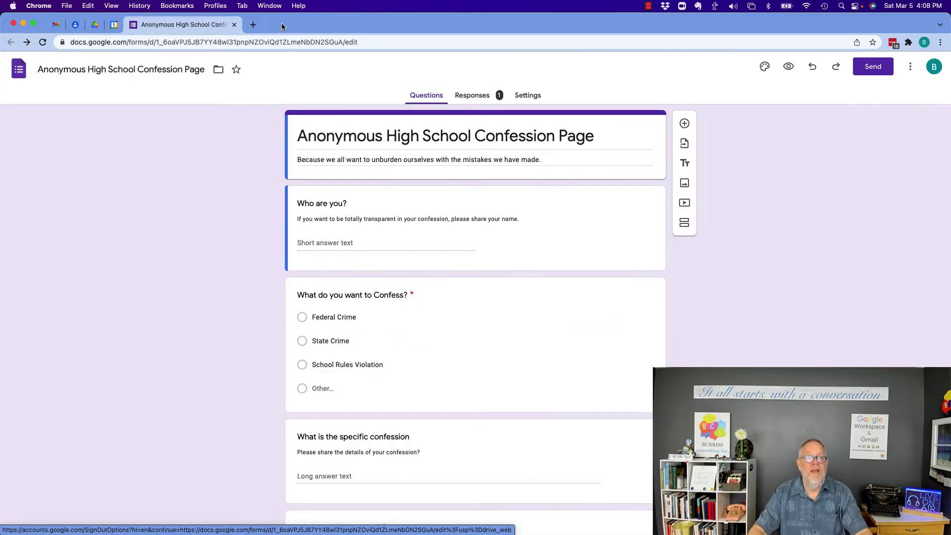
pyautogui.click(269, 6)
pyautogui.click(287, 149)
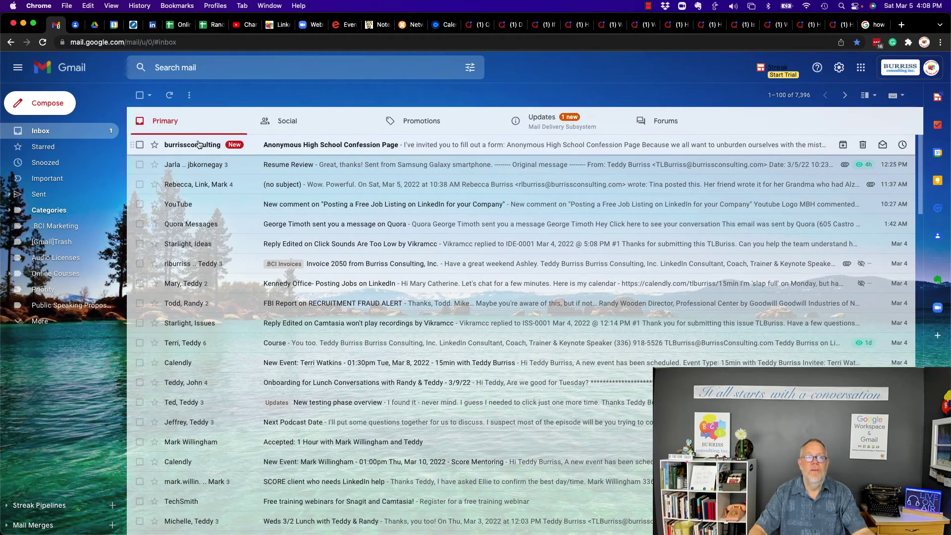
# Read the 'Anonymous High School Confession Page' invitation email, then delete it.
pyautogui.click(298, 145)
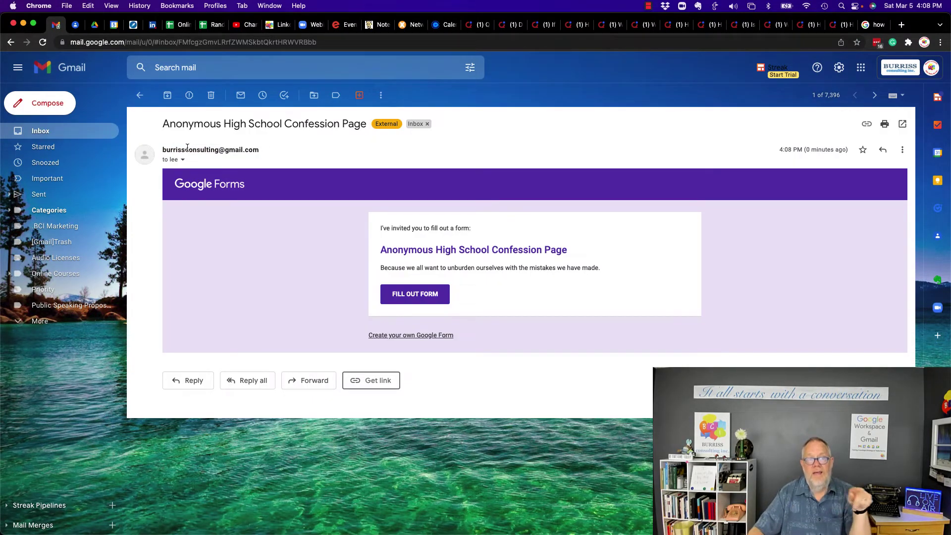
pyautogui.moveTo(255, 153)
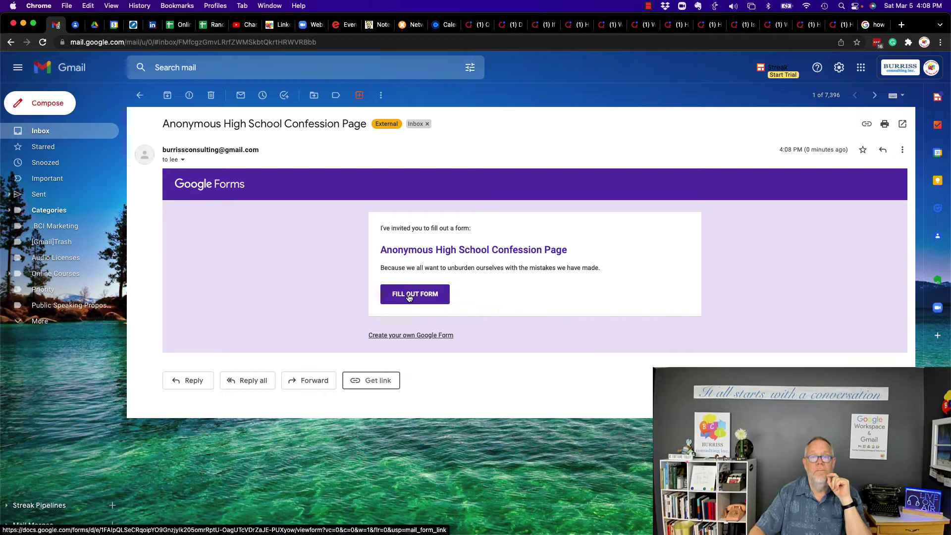
pyautogui.click(210, 97)
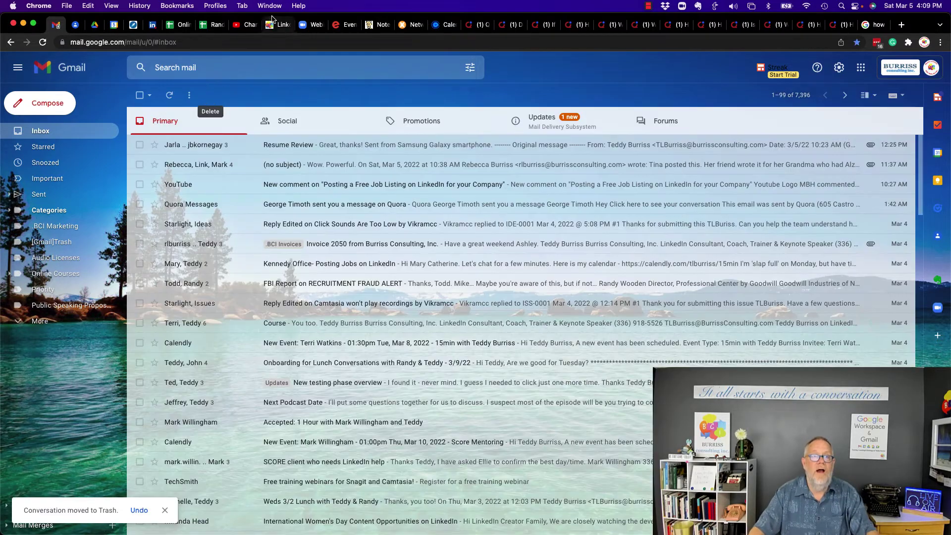
# Back in Forms, copy the form's full-length link with Shorten URL left off.
pyautogui.click(269, 5)
pyautogui.click(317, 163)
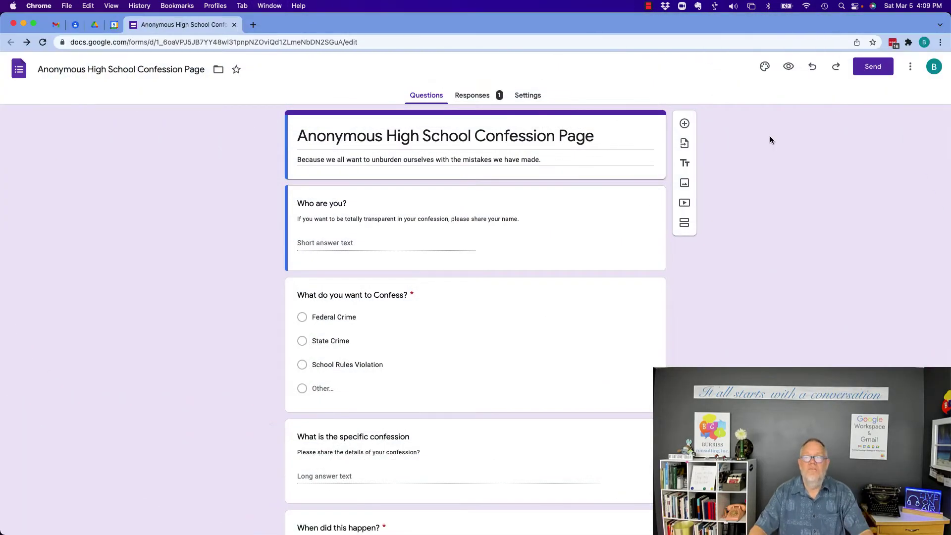
pyautogui.click(872, 68)
pyautogui.click(437, 144)
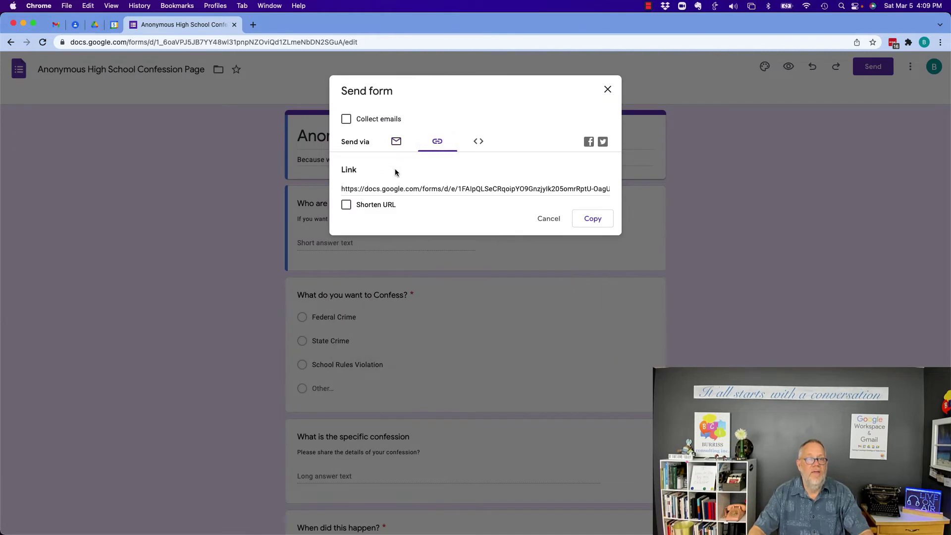
pyautogui.click(346, 205)
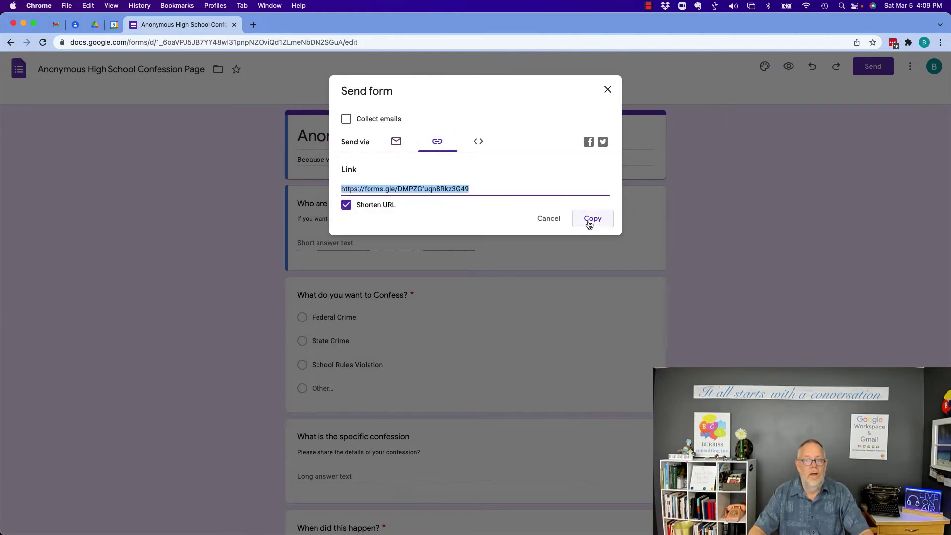
pyautogui.click(346, 205)
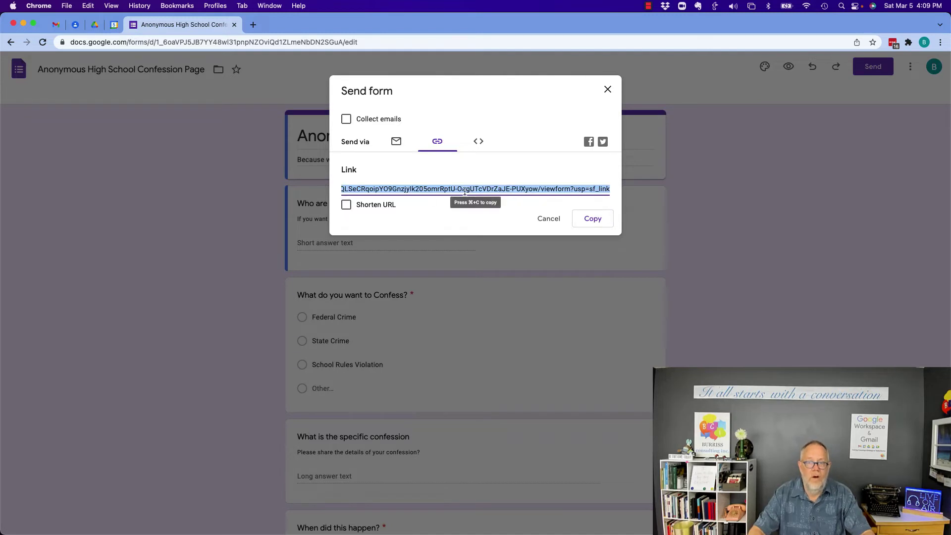
pyautogui.click(585, 219)
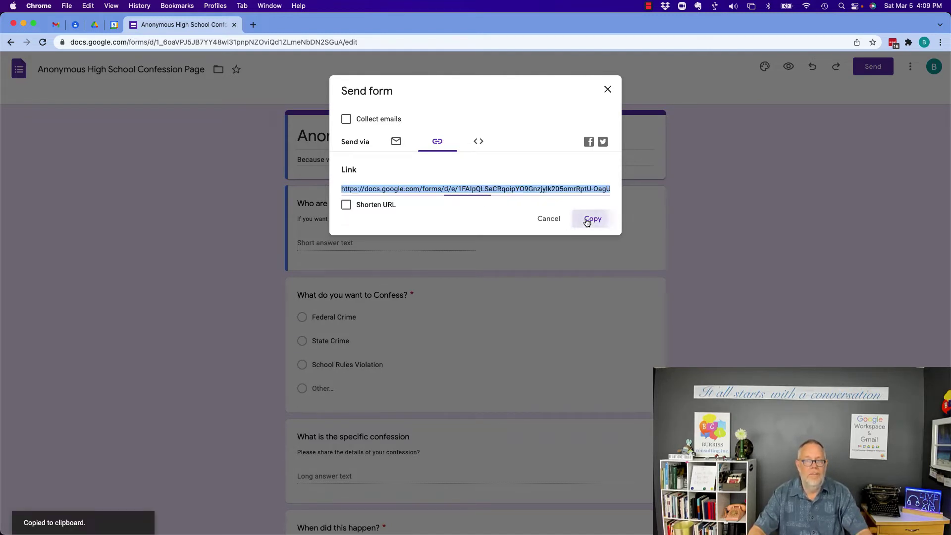
pyautogui.click(73, 7)
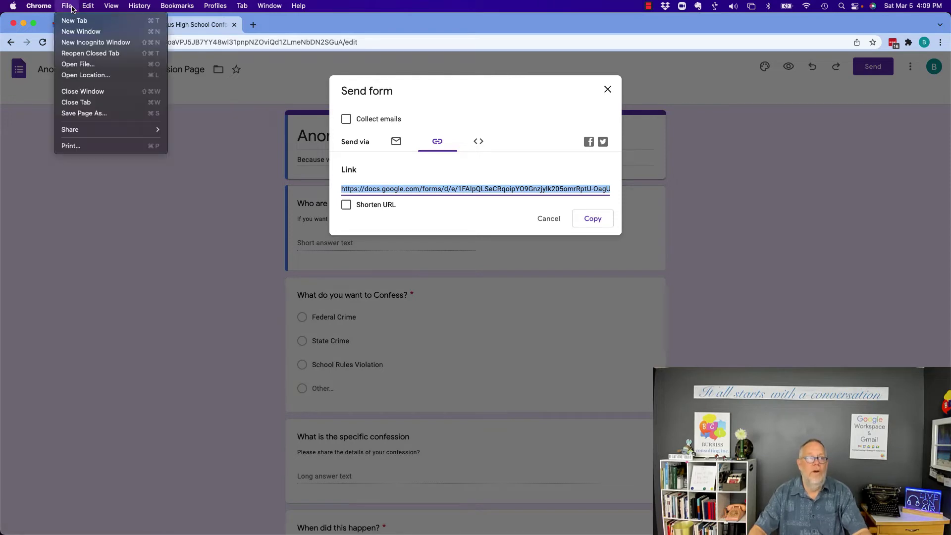
# Load the copied form link in a new incognito window, scroll through it, and cancel the feedback prompt.
pyautogui.click(91, 45)
pyautogui.press('super+v')
pyautogui.press('Return')
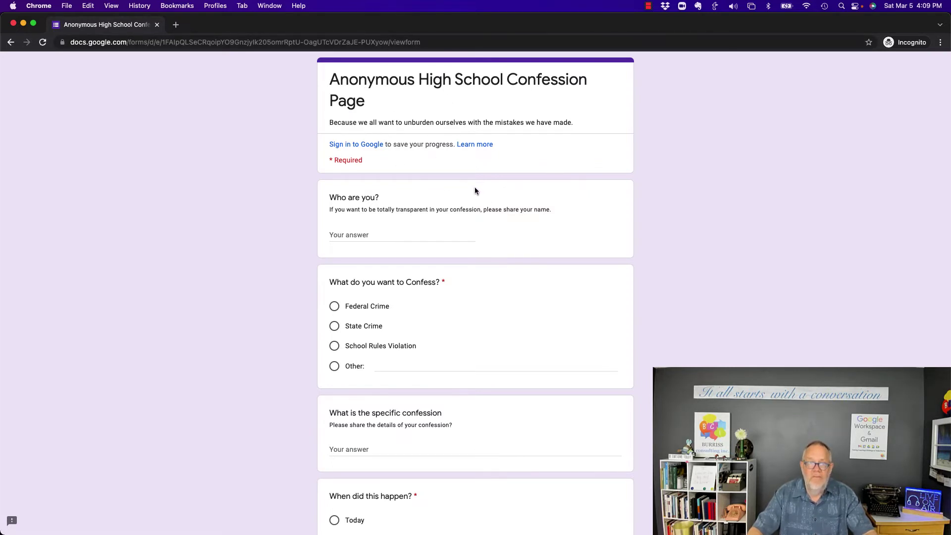
pyautogui.scroll(-5, 474, 190)
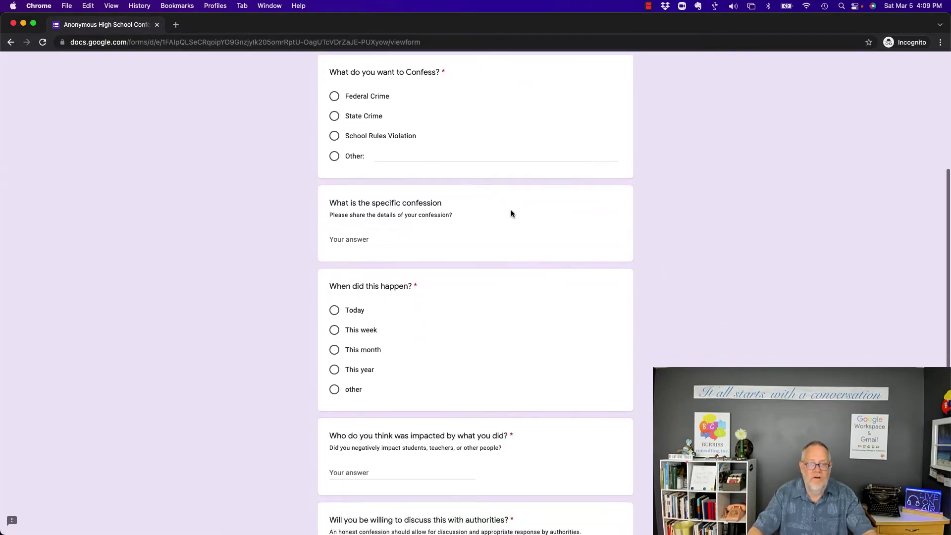
pyautogui.scroll(-4, 511, 214)
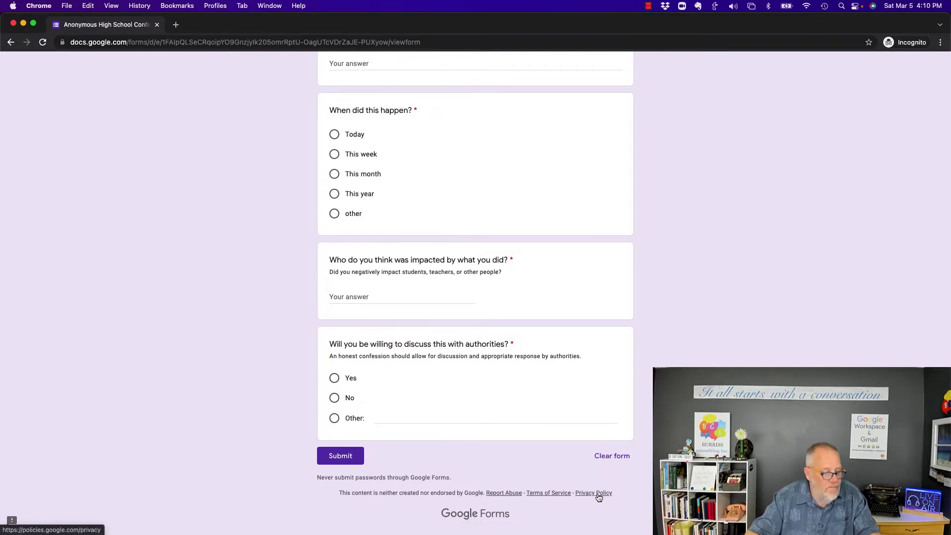
pyautogui.click(11, 520)
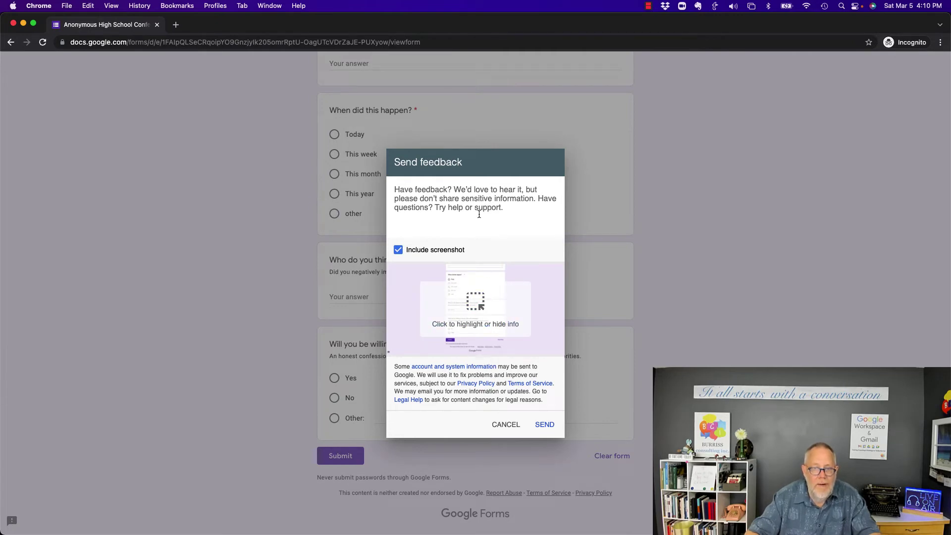
pyautogui.click(506, 424)
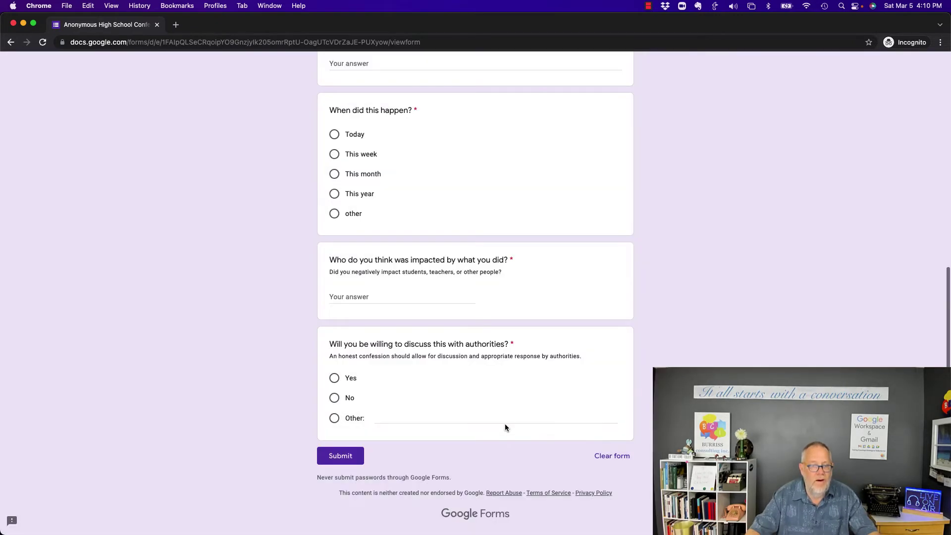
# Enter a respondent name and the confession 'I killed a dust bunny'.
pyautogui.scroll(8, 248, 296)
pyautogui.scroll(-2, 242, 296)
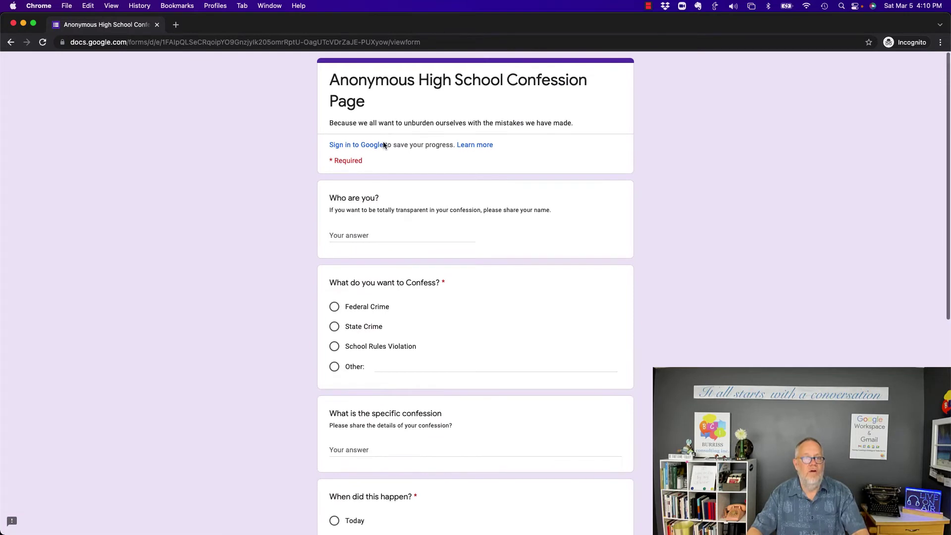
pyautogui.click(365, 236)
pyautogui.write('Teddy')
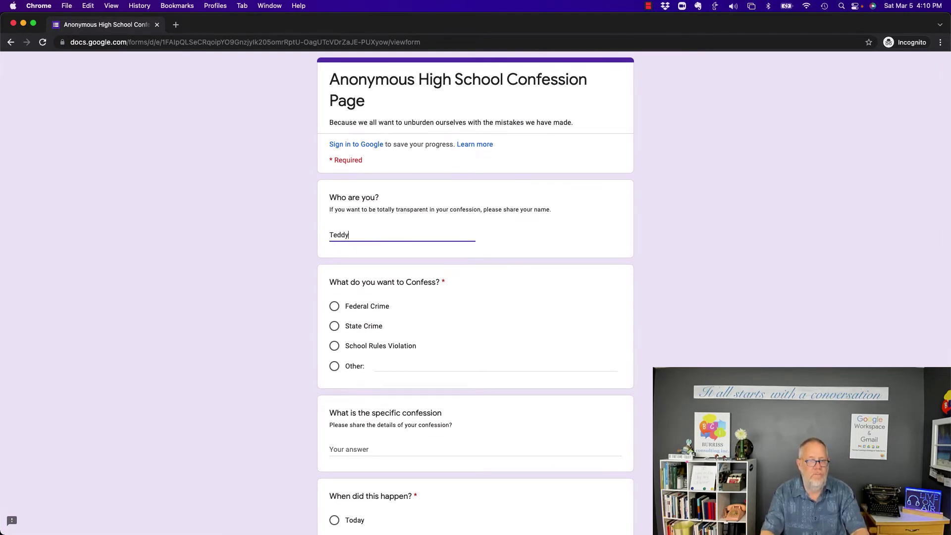
pyautogui.press('Tab')
pyautogui.scroll(-3, 448, 287)
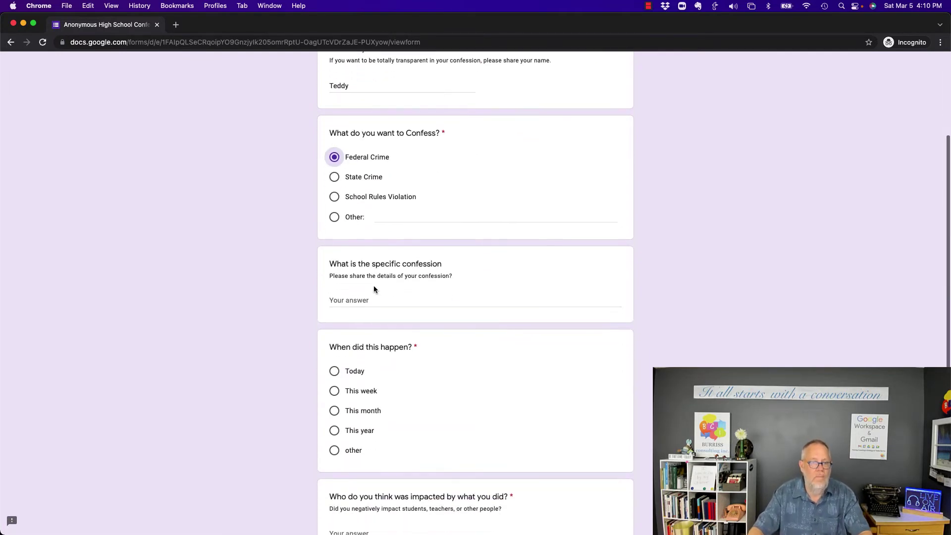
pyautogui.click(372, 297)
pyautogui.write('I kil')
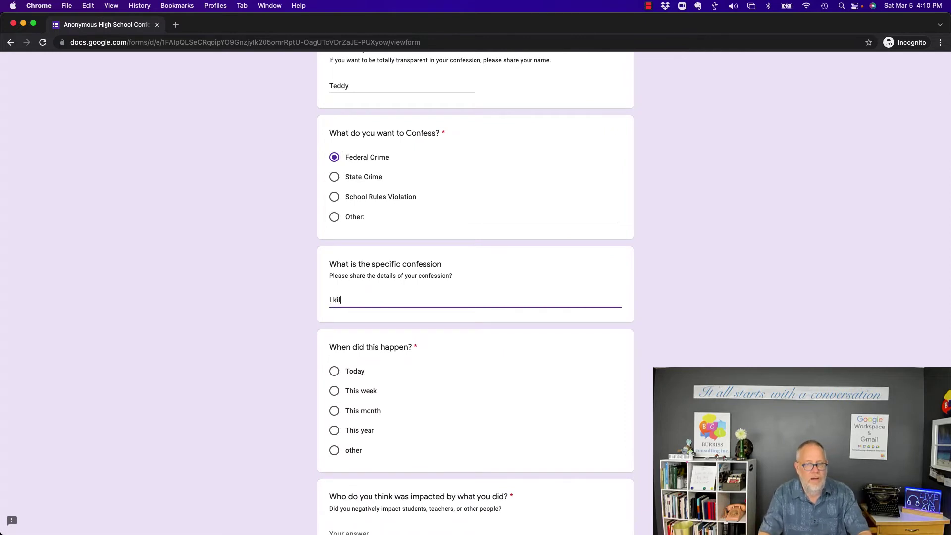
pyautogui.write('led a dust')
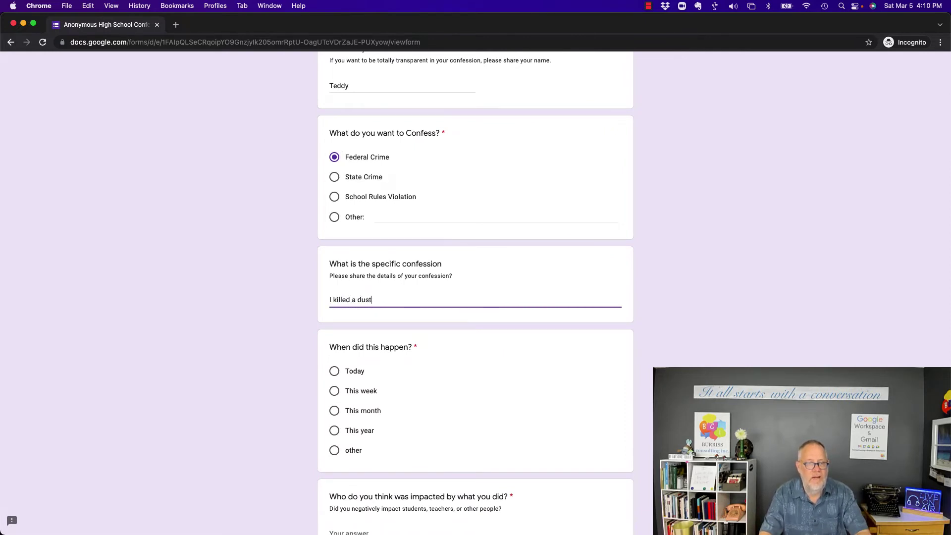
pyautogui.write(' bunny')
# Answer This week, 'Other dust bunnies' as impacted, Yes to authorities, and submit the response.
pyautogui.scroll(-3, 355, 282)
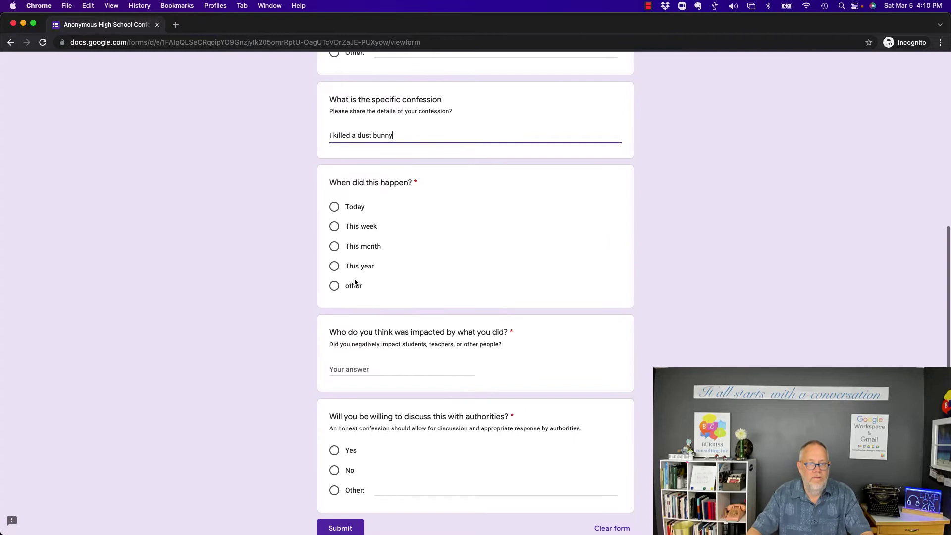
pyautogui.click(335, 226)
pyautogui.scroll(-2, 443, 361)
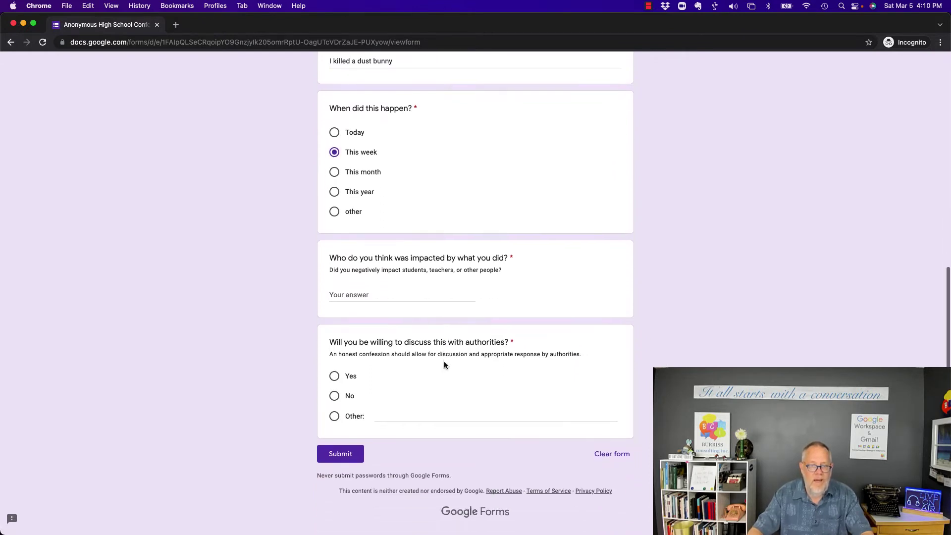
pyautogui.click(415, 294)
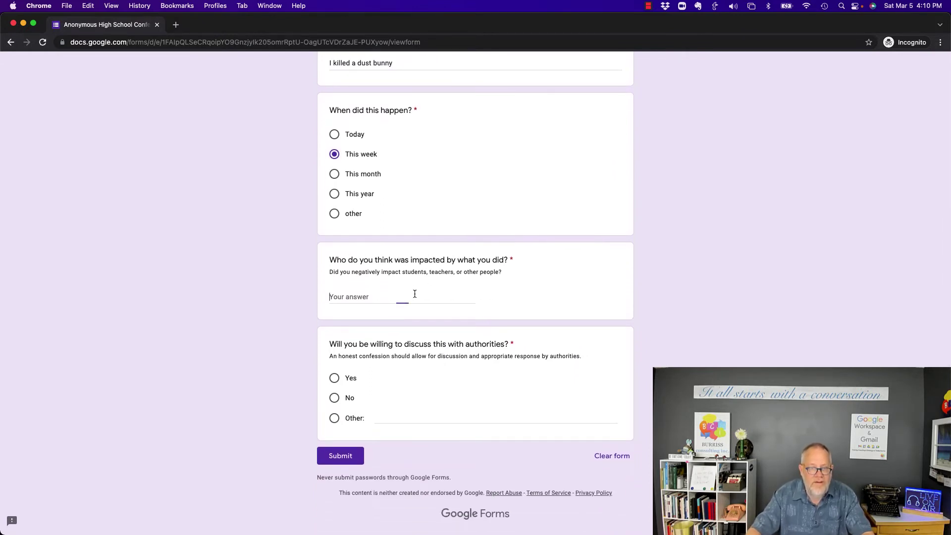
pyautogui.write('Other dust')
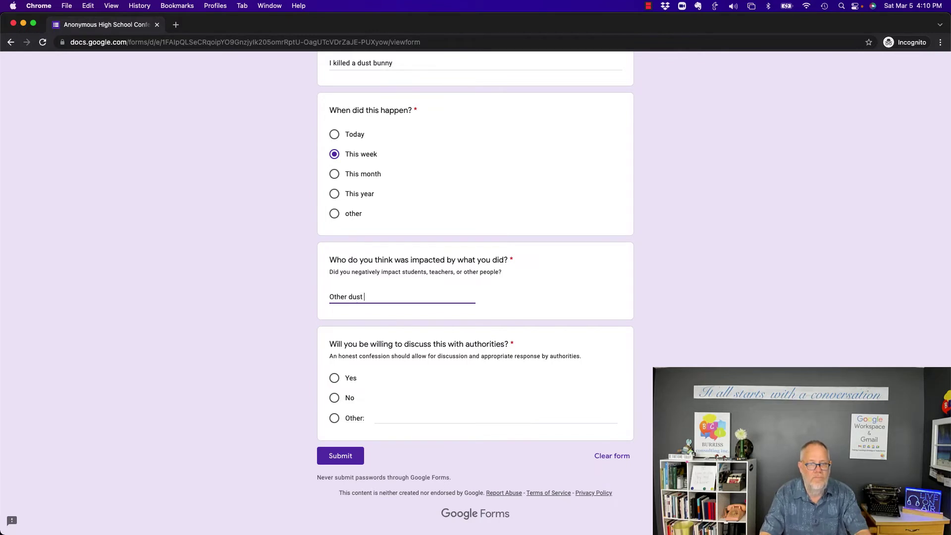
pyautogui.write(' bunnies')
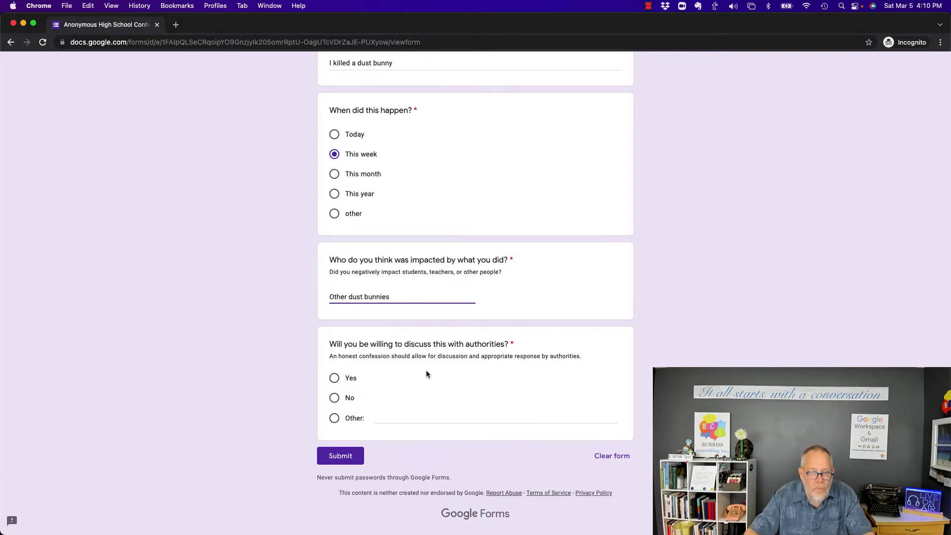
pyautogui.click(333, 379)
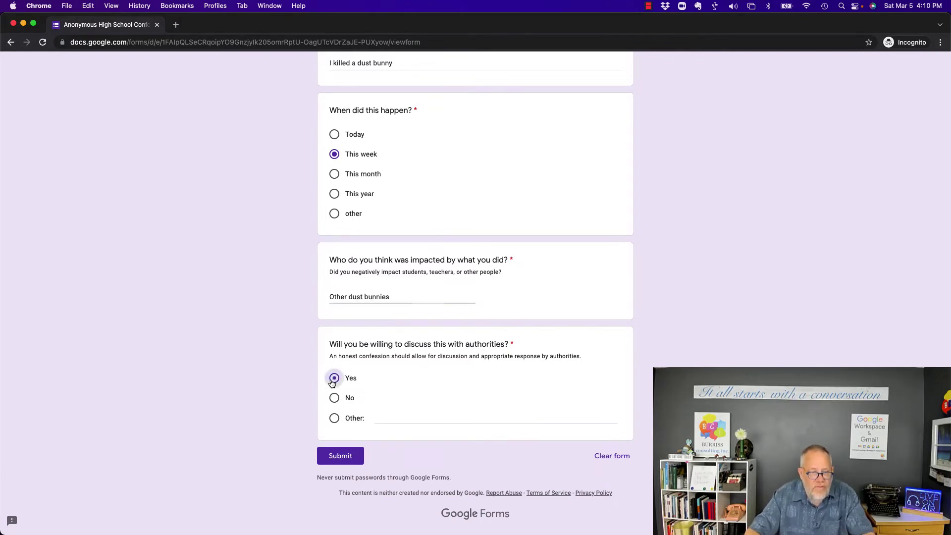
pyautogui.click(350, 458)
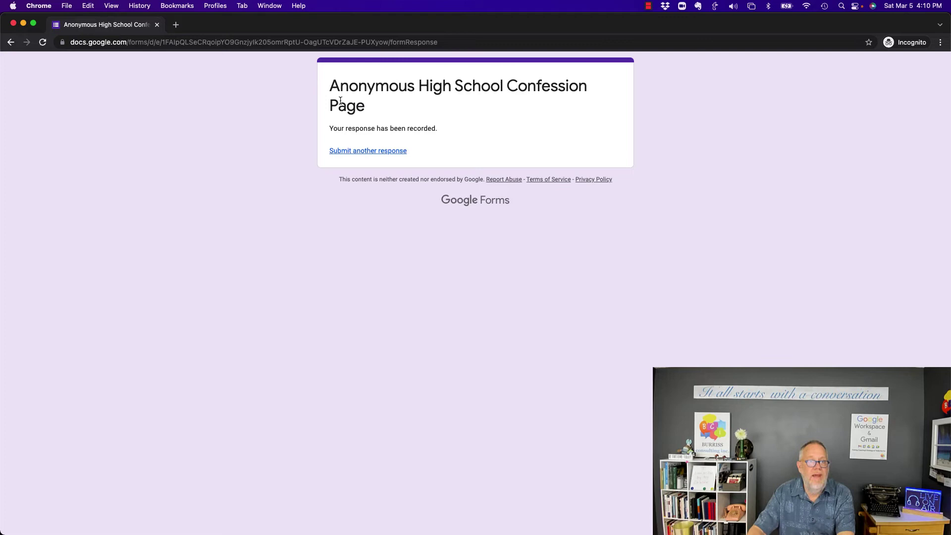
pyautogui.moveTo(338, 86); pyautogui.dragTo(400, 98)
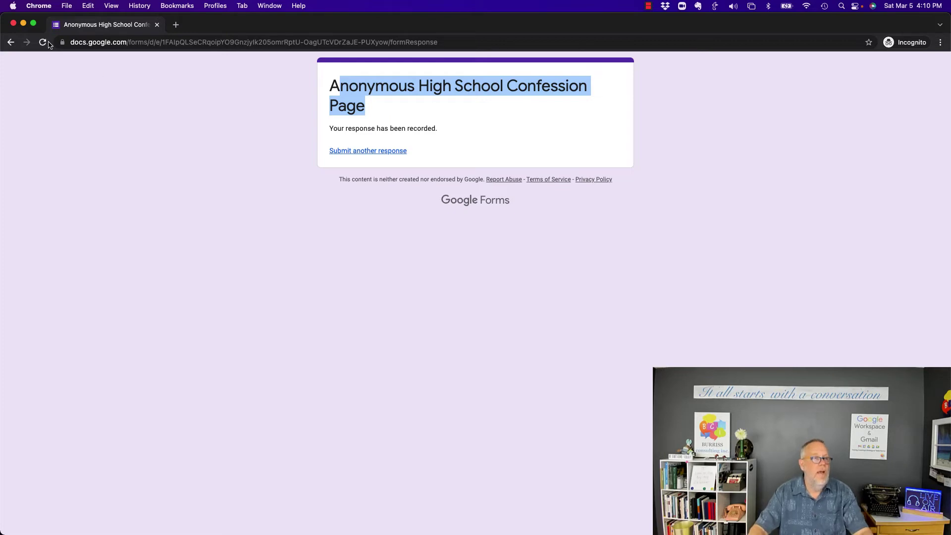
# Close the incognito window, then turn on Collect email addresses and set responder copies to Always.
pyautogui.click(13, 24)
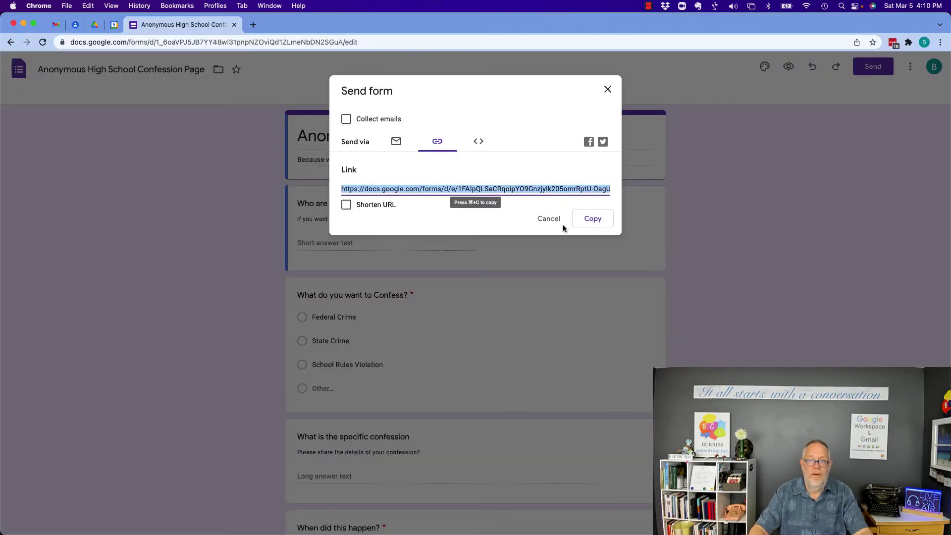
pyautogui.click(548, 219)
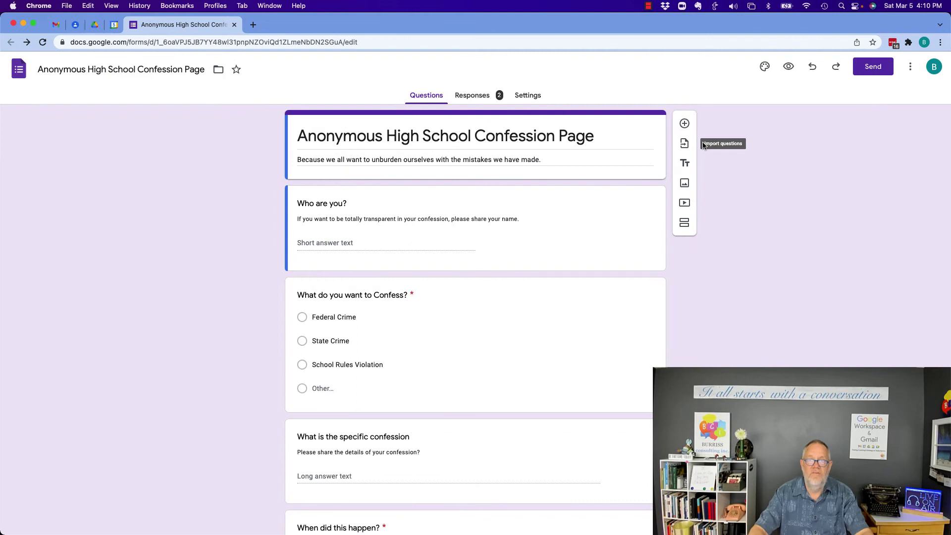
pyautogui.click(529, 96)
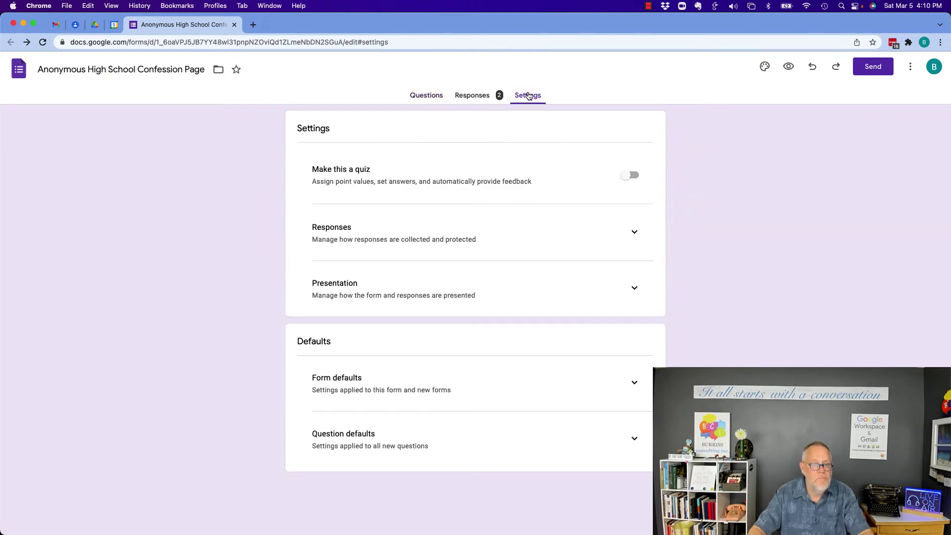
pyautogui.click(632, 234)
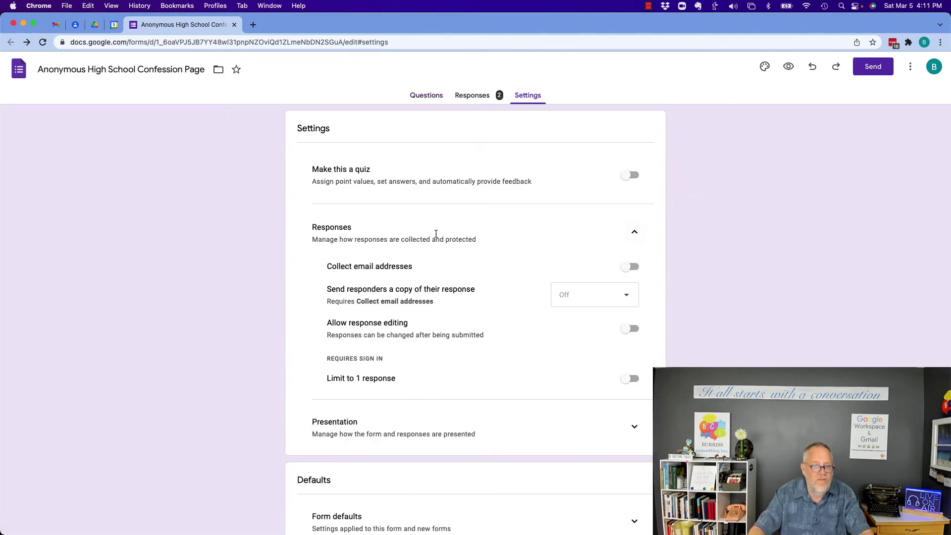
pyautogui.click(628, 268)
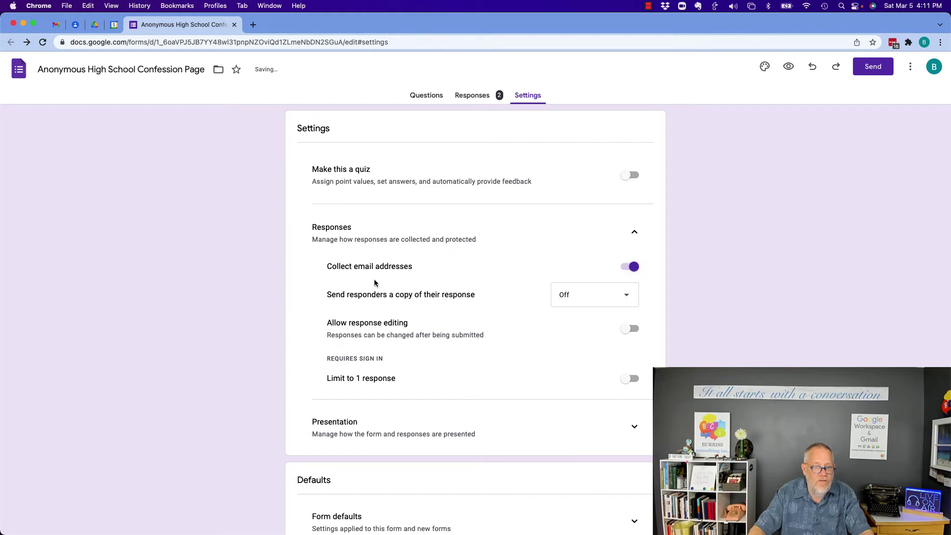
pyautogui.click(575, 299)
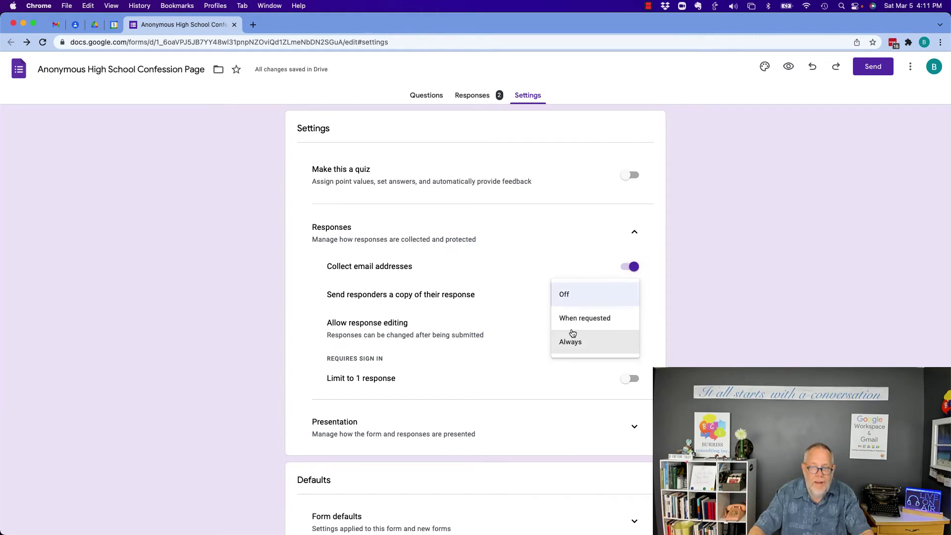
pyautogui.click(573, 342)
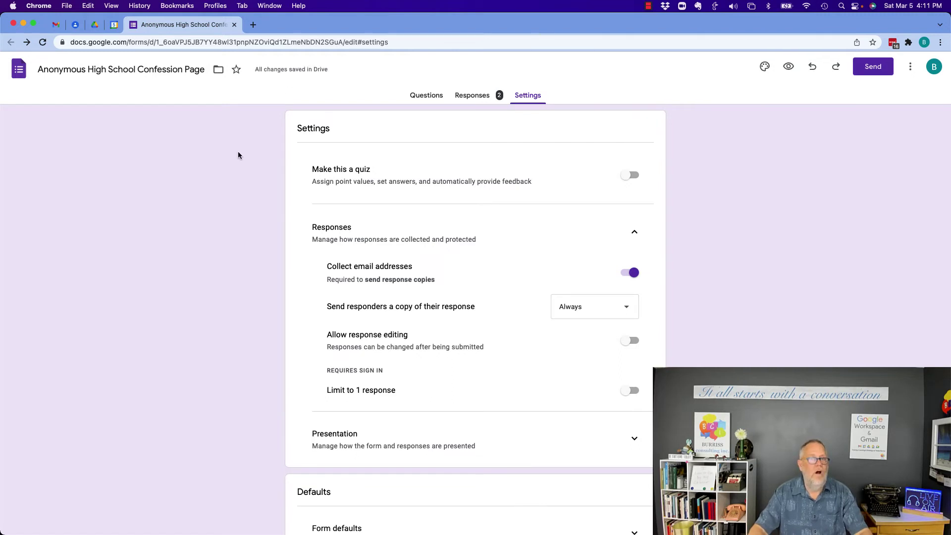
# Copy the form's link and load it in a new incognito window.
pyautogui.click(872, 69)
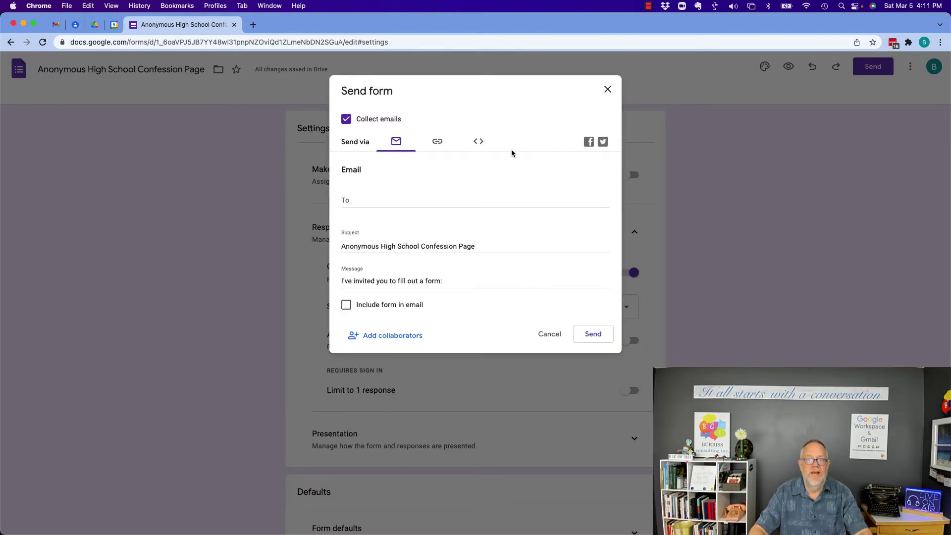
pyautogui.click(434, 144)
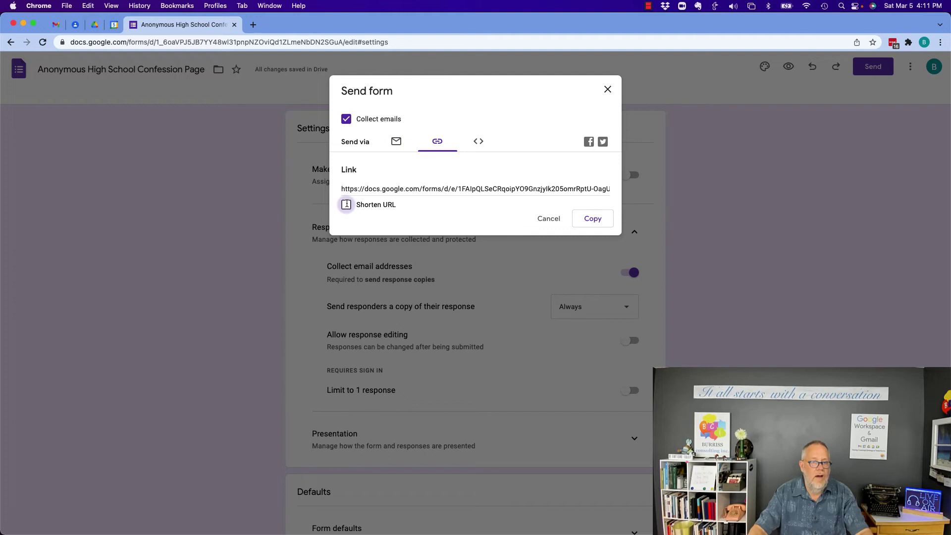
pyautogui.click(581, 218)
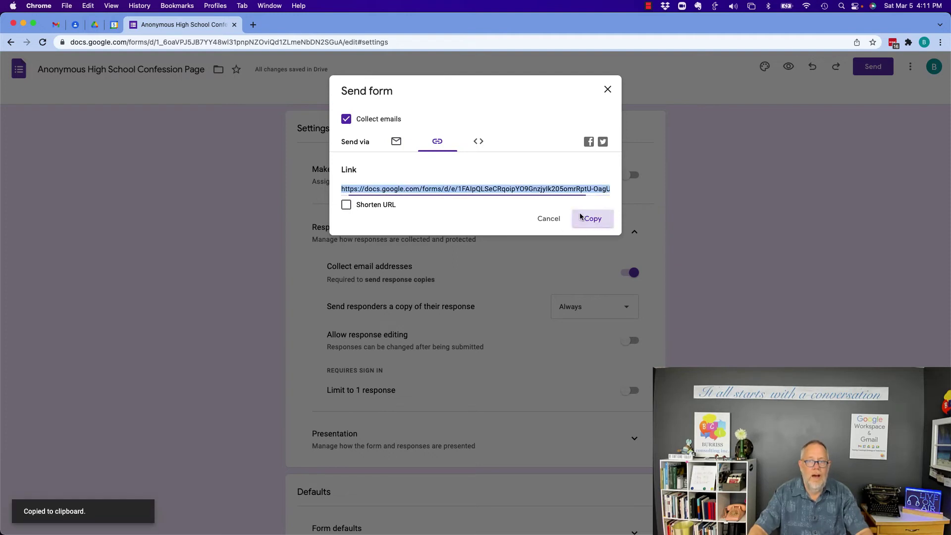
pyautogui.click(66, 7)
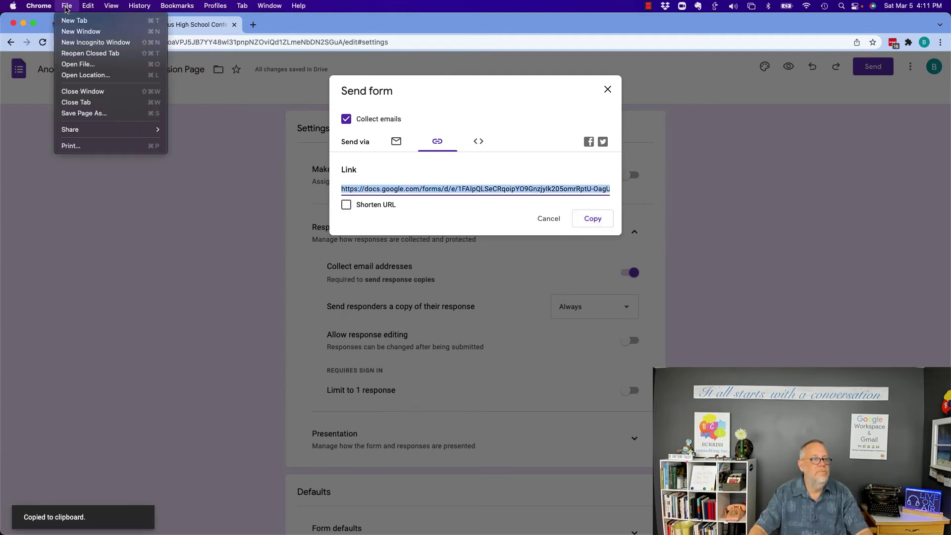
pyautogui.click(77, 45)
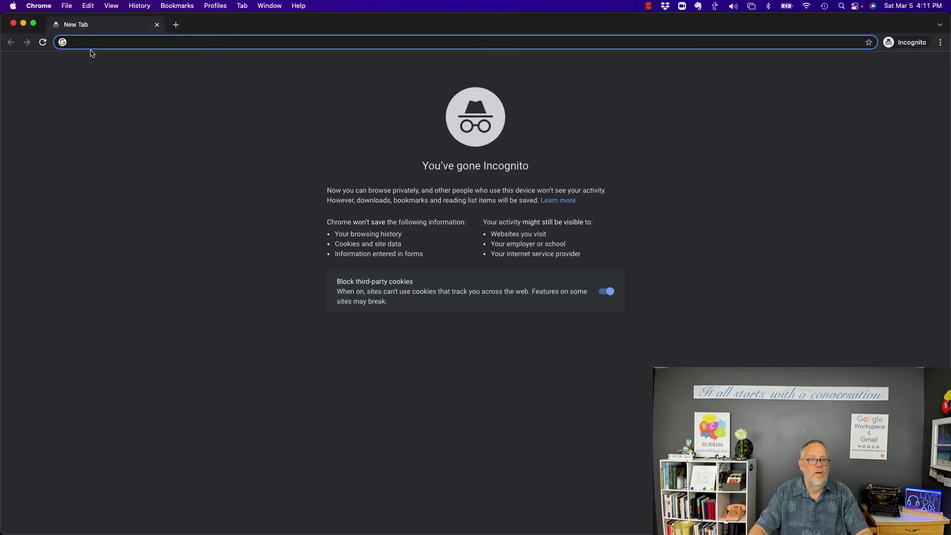
pyautogui.press('super+v')
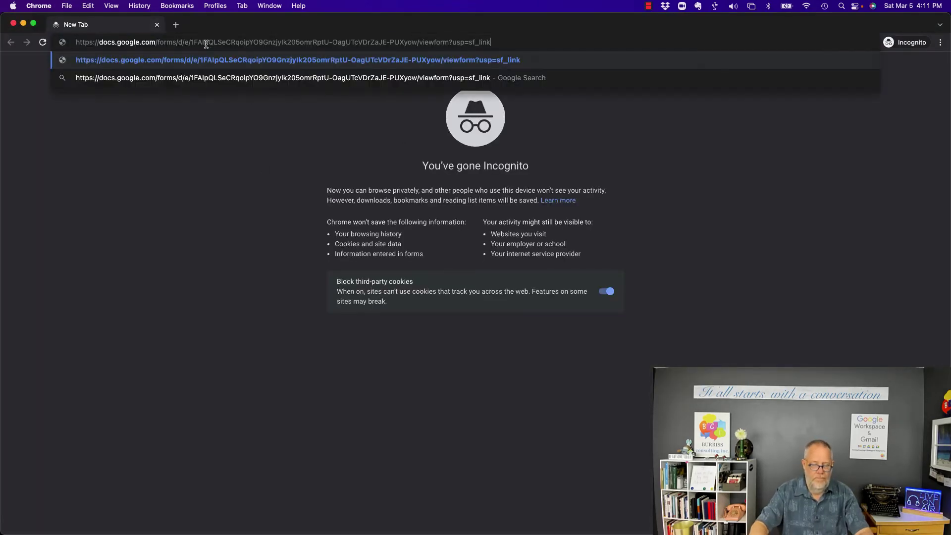
pyautogui.press('Return')
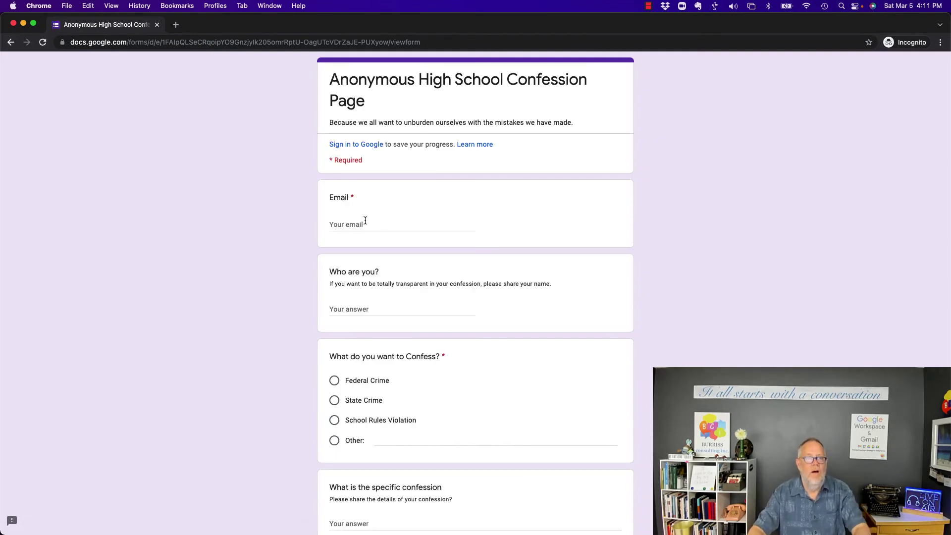
# Fill in a test e-mail address and a respondent name, and choose Federal Crime.
pyautogui.click(364, 223)
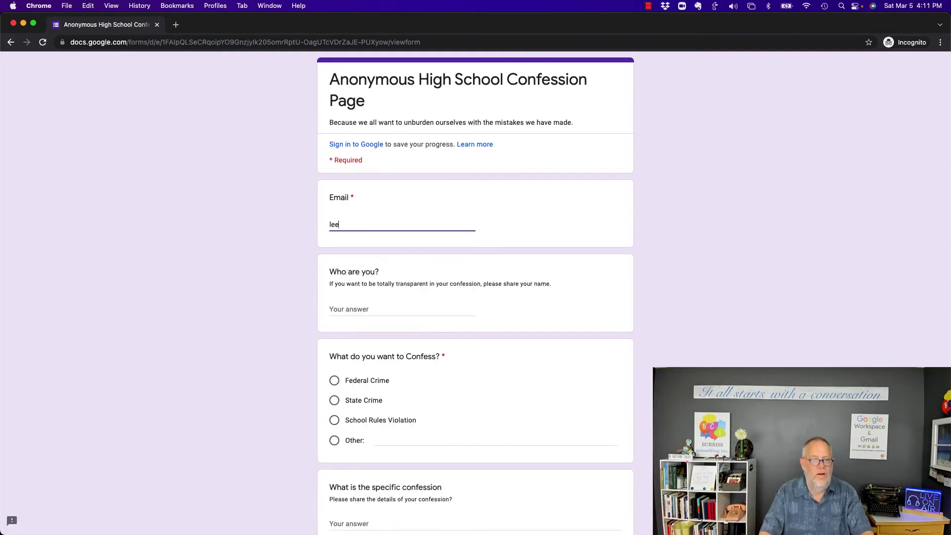
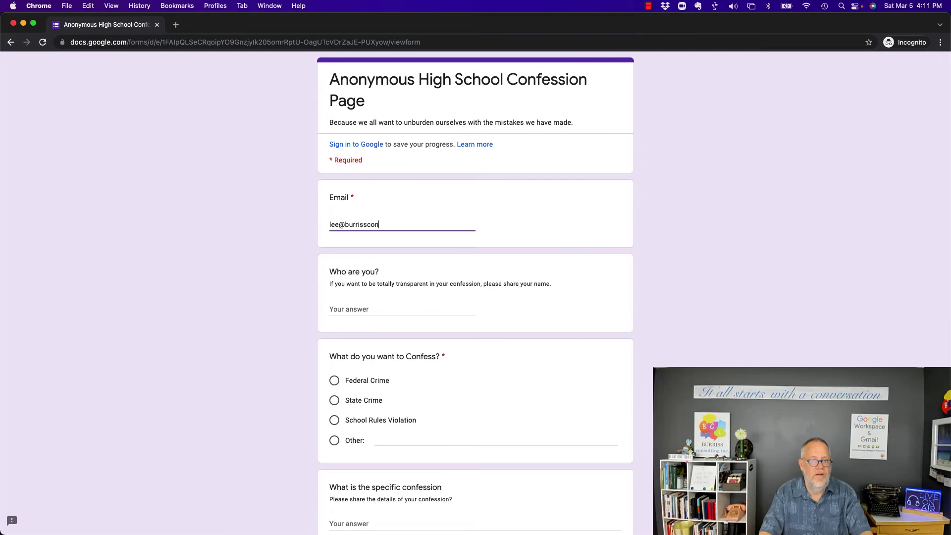
pyautogui.press('Tab')
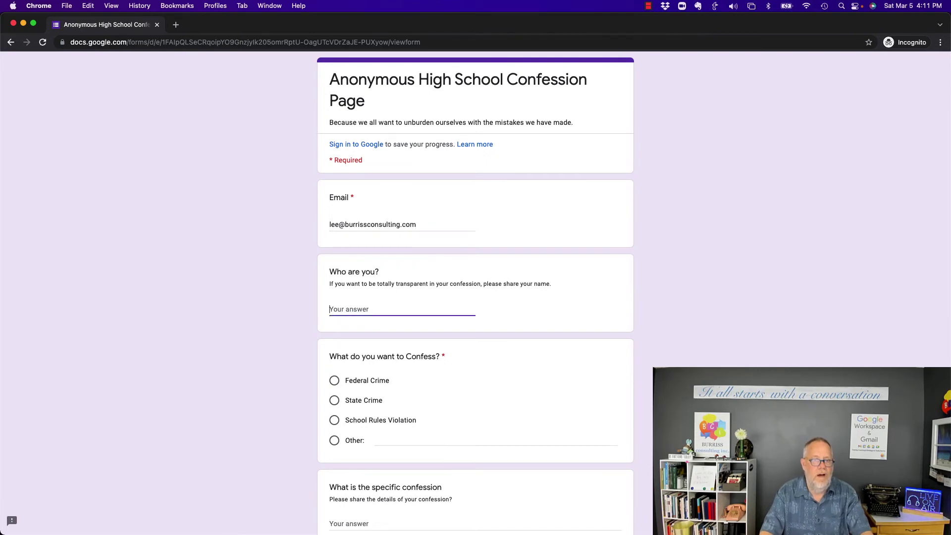
pyautogui.write('teddy')
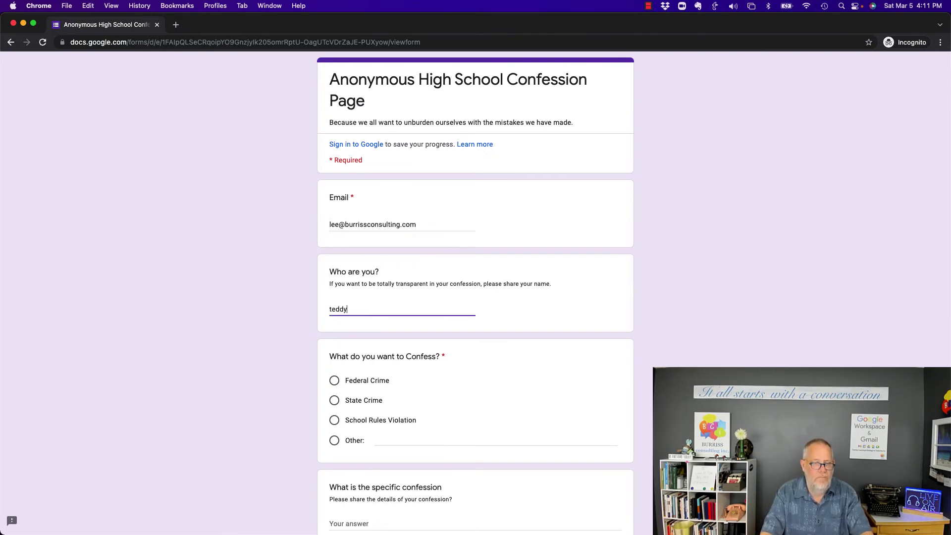
pyautogui.press('Tab')
pyautogui.press('space')
pyautogui.scroll(-8, 476, 297)
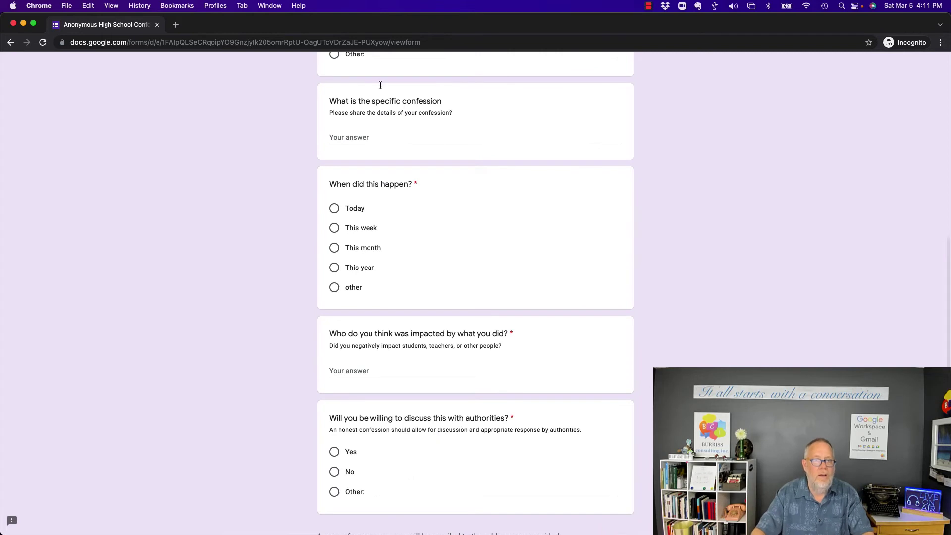
# Answer 'n', Today, 'data' as impacted, Yes to authorities, and submit the response.
pyautogui.click(354, 134)
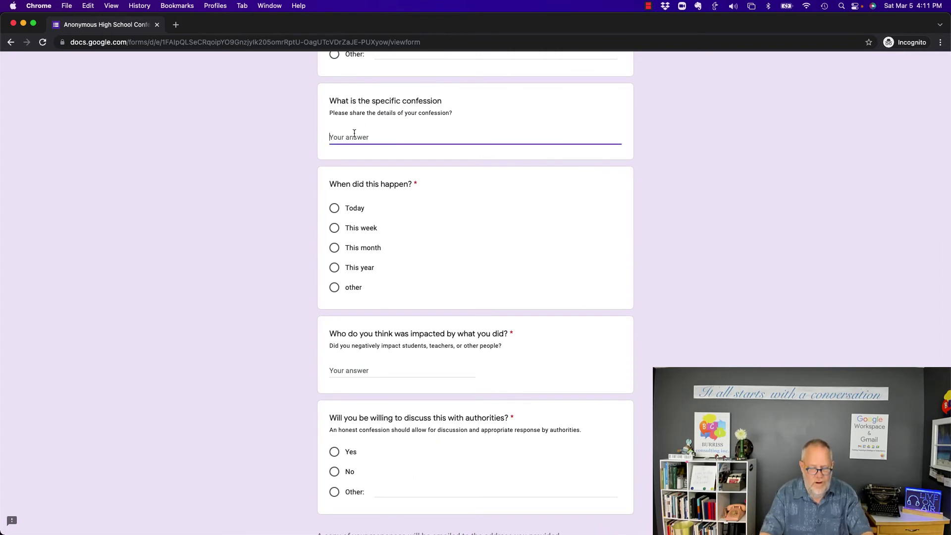
pyautogui.write('nada')
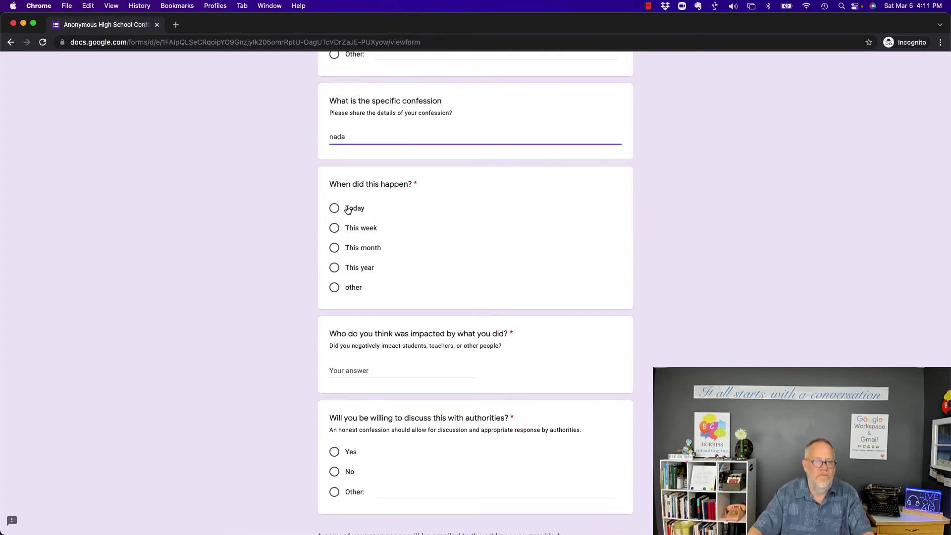
pyautogui.click(334, 209)
pyautogui.click(347, 371)
pyautogui.write('data')
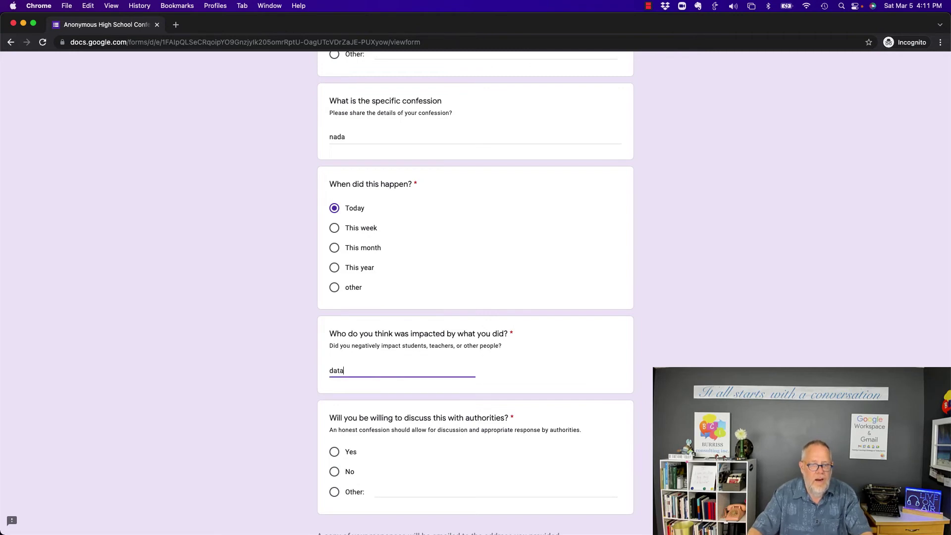
pyautogui.click(334, 452)
pyautogui.scroll(-3, 494, 446)
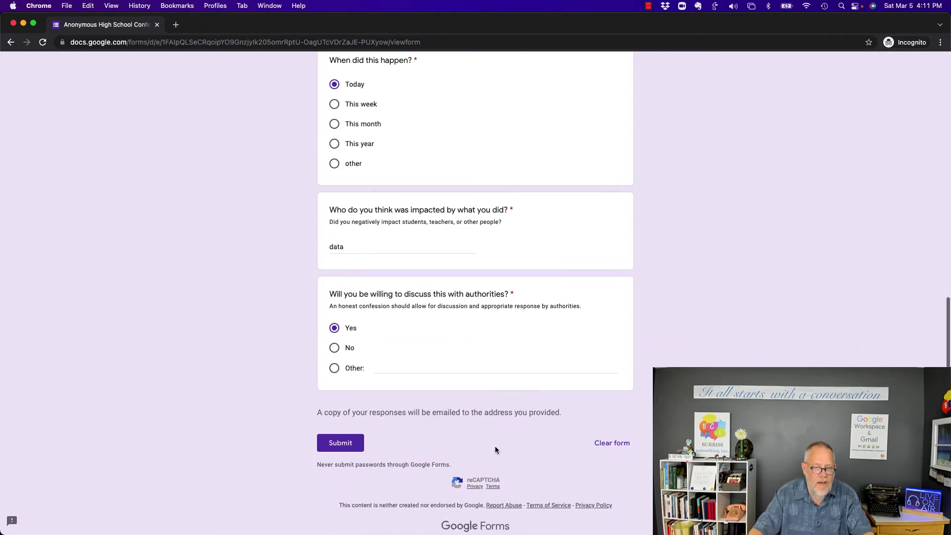
pyautogui.click(356, 430)
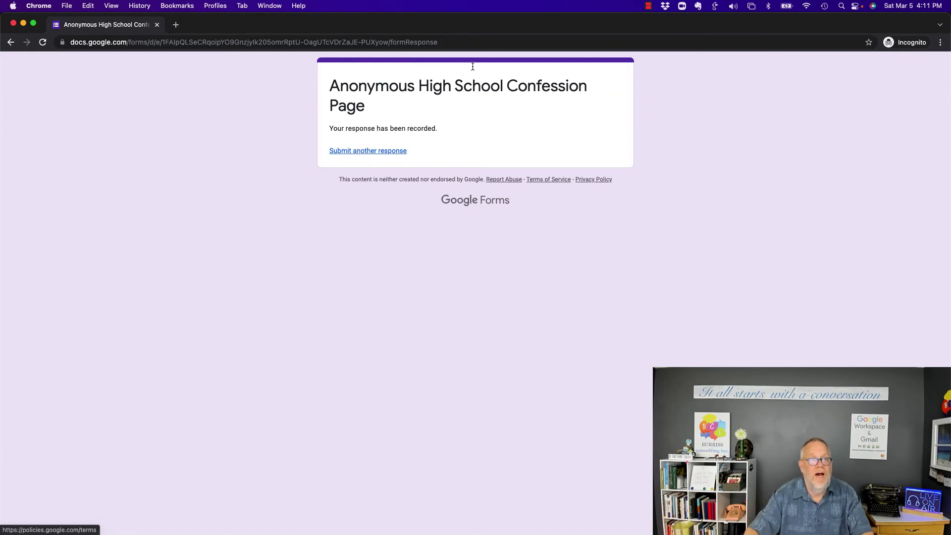
# Open the Google Forms response receipt in Gmail and inspect its sender details.
pyautogui.press('super+grave')
pyautogui.click(315, 147)
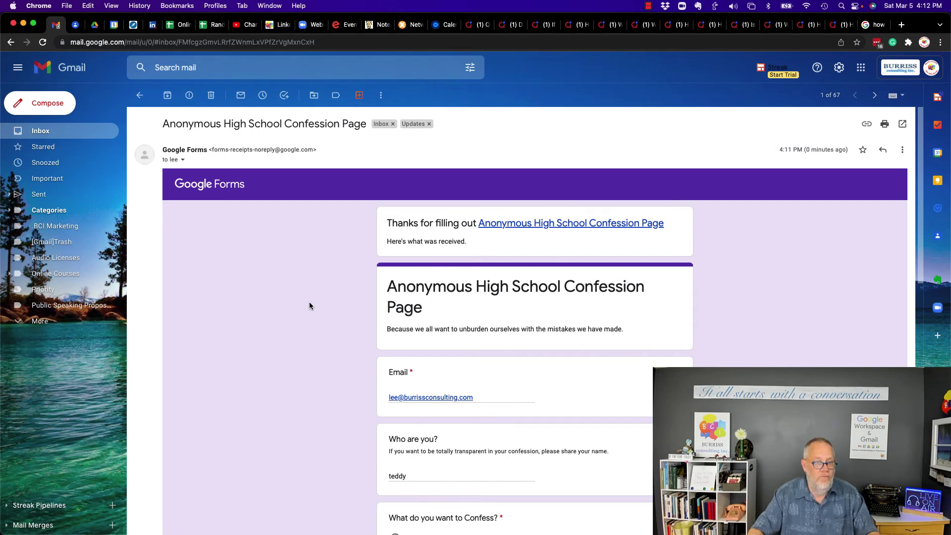
pyautogui.scroll(-3, 309, 302)
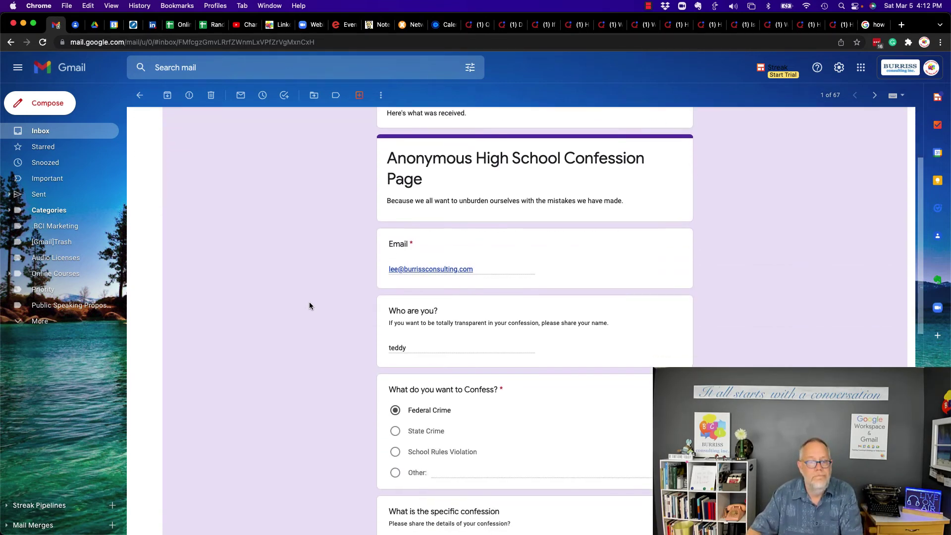
pyautogui.scroll(-12, 309, 306)
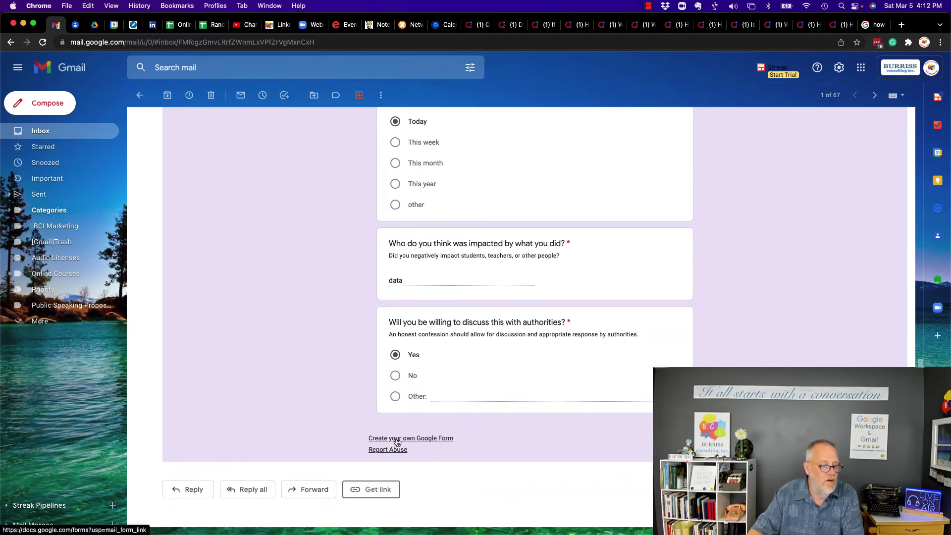
pyautogui.scroll(15, 430, 383)
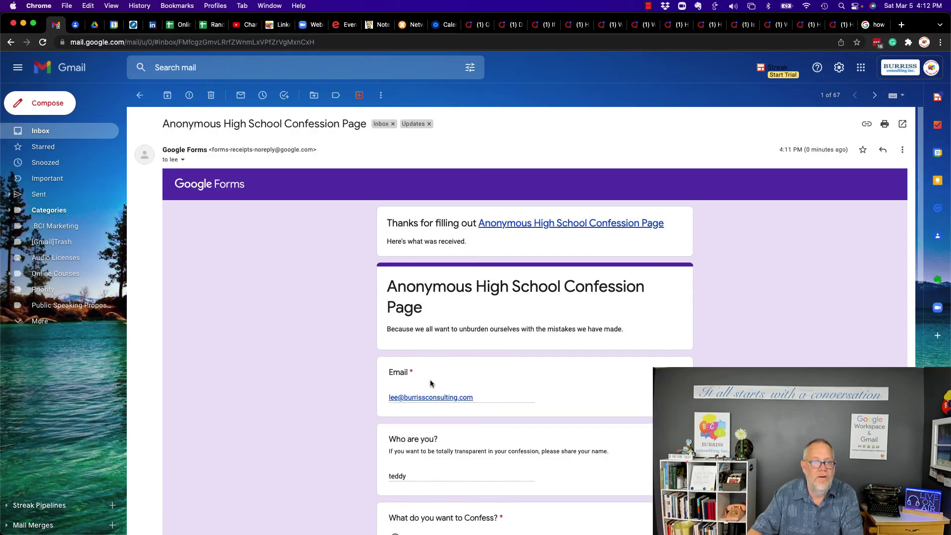
pyautogui.click(182, 160)
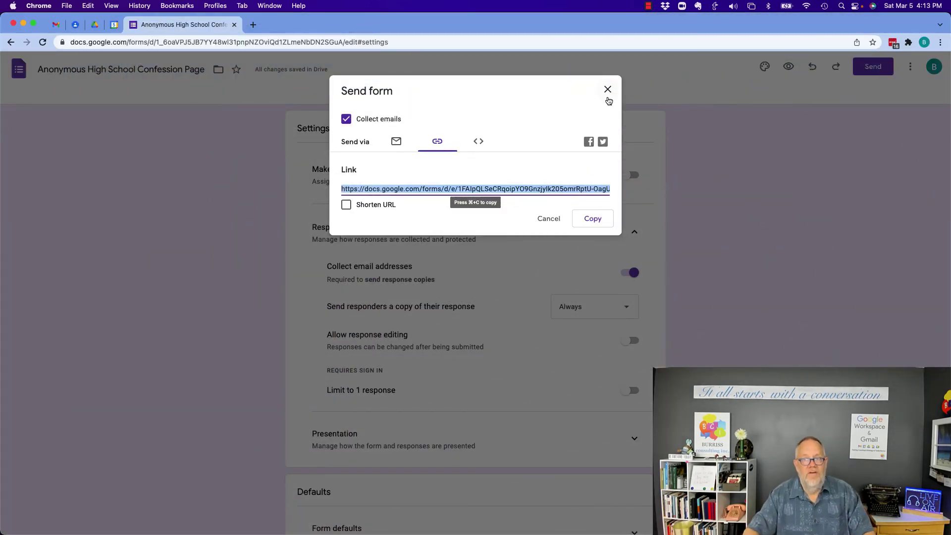
# Close the Send form dialog and return to the form's questions view.
pyautogui.click(607, 91)
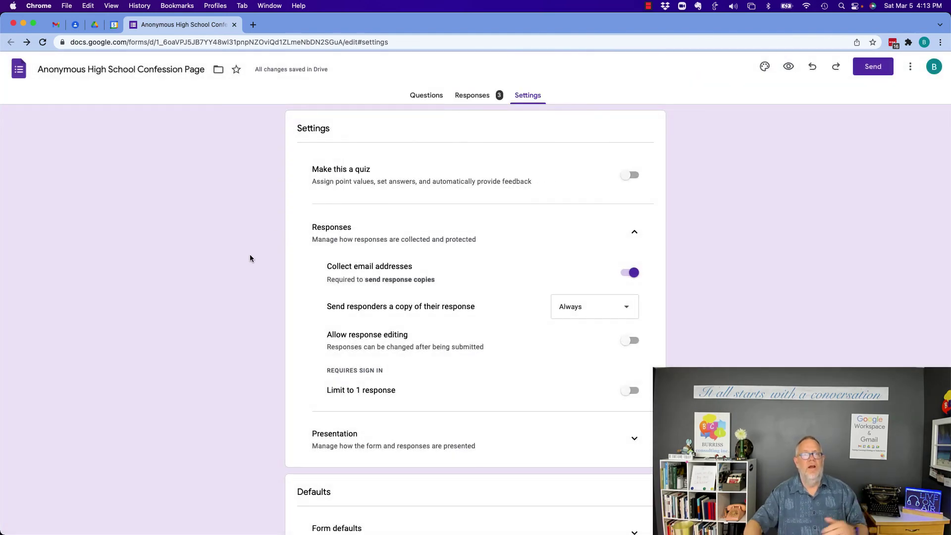
pyautogui.click(420, 100)
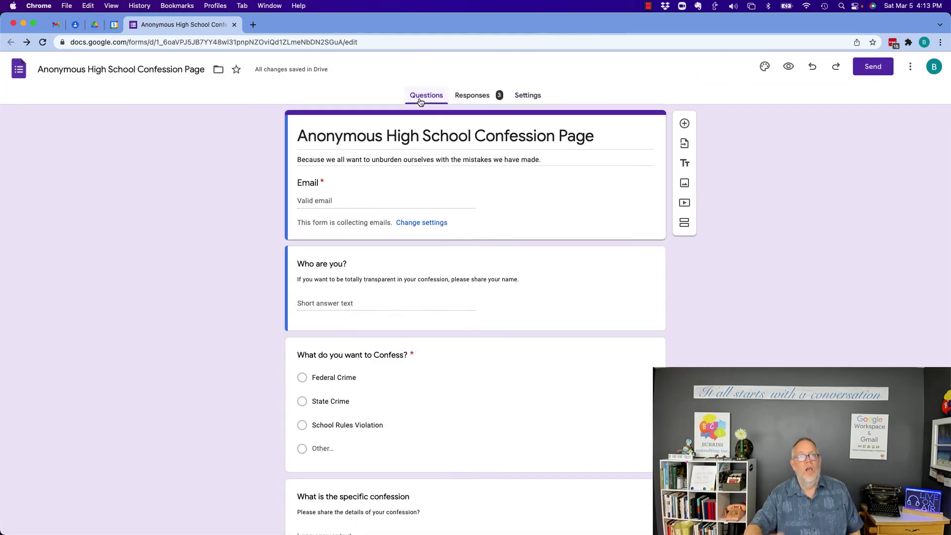